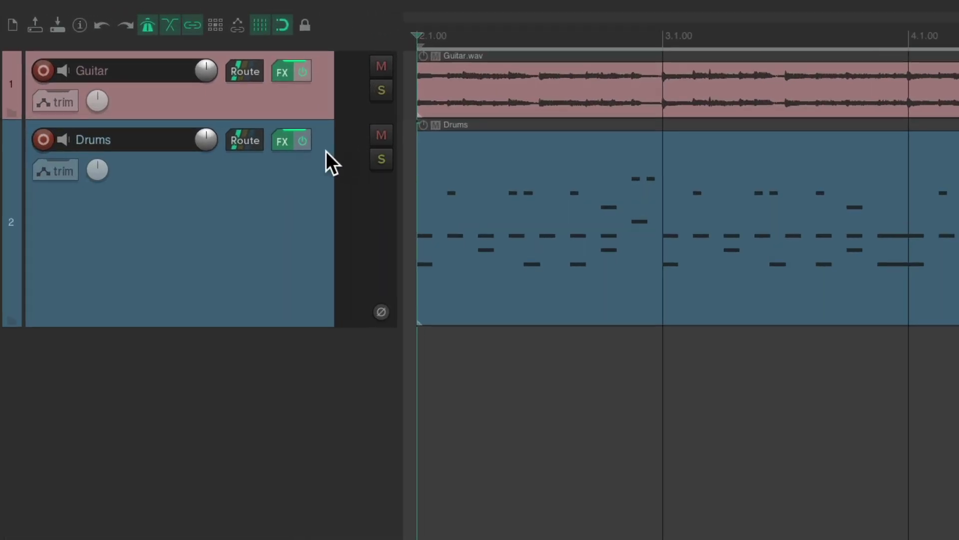
- Open the Sitala instrument on the Drums track and audition its pads from Kick through Clave
click(283, 143)
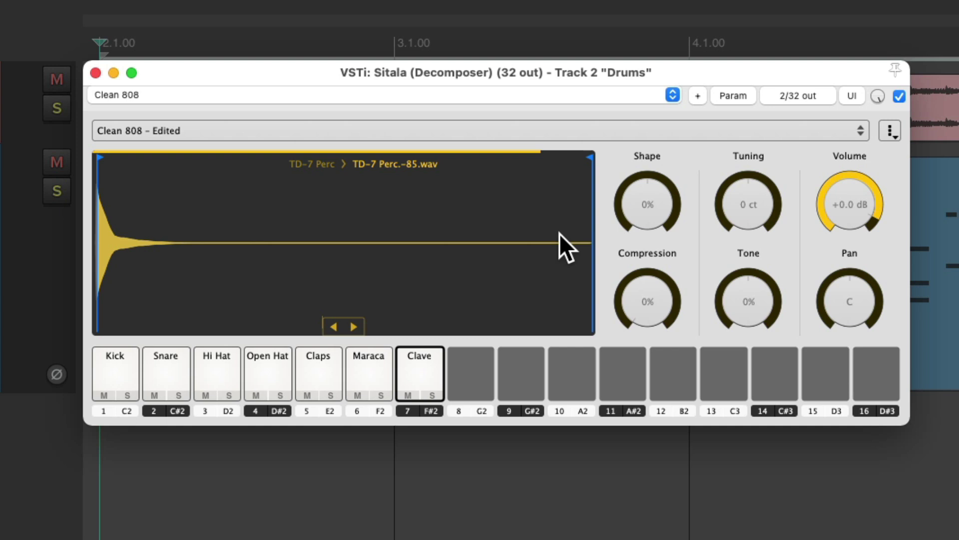
click(123, 368)
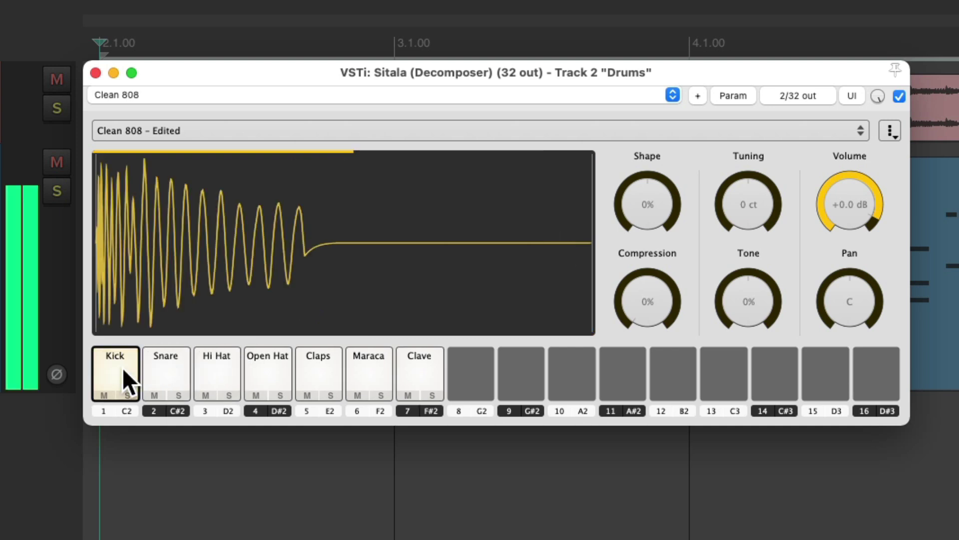
click(169, 370)
click(223, 370)
click(265, 370)
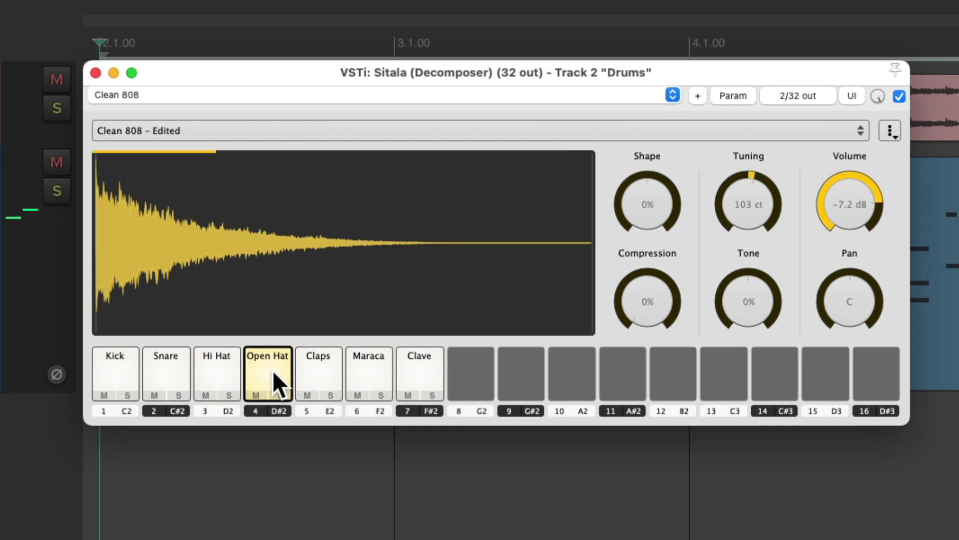
click(319, 377)
click(368, 375)
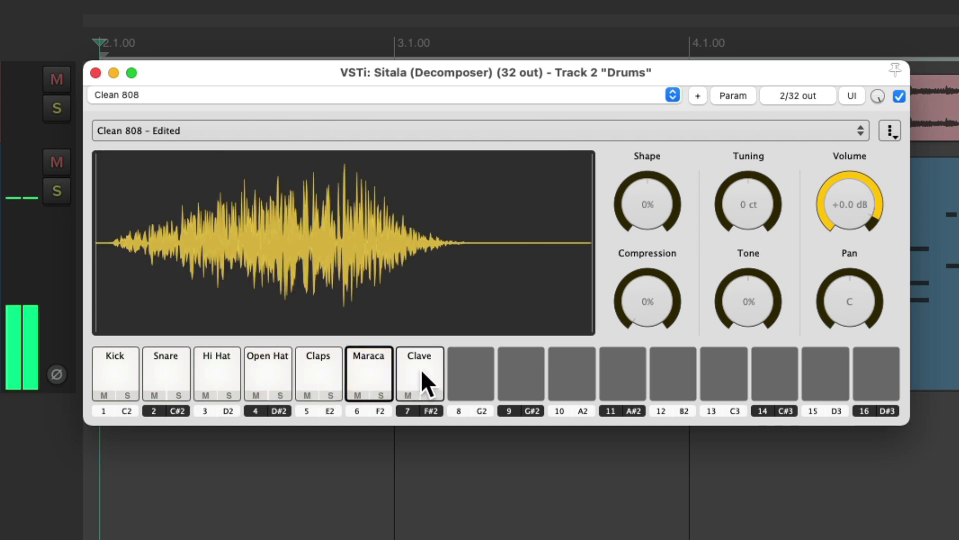
click(421, 377)
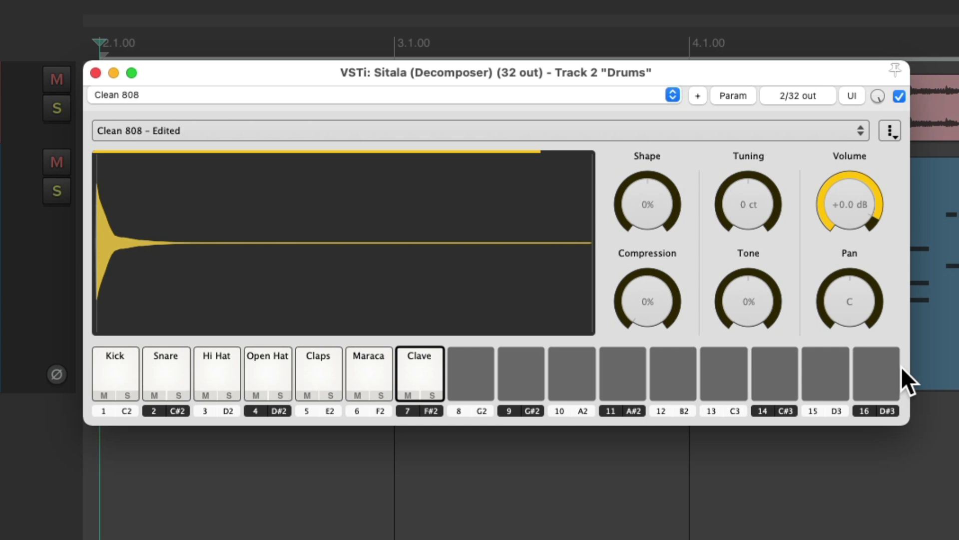
- Close the instrument window and play back the Guitar and Drums tracks together
click(96, 73)
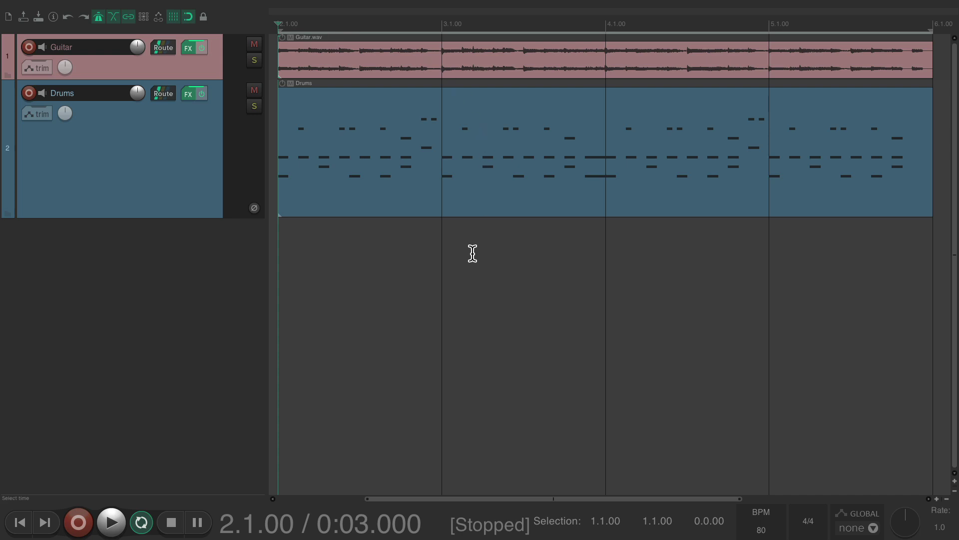
key(space)
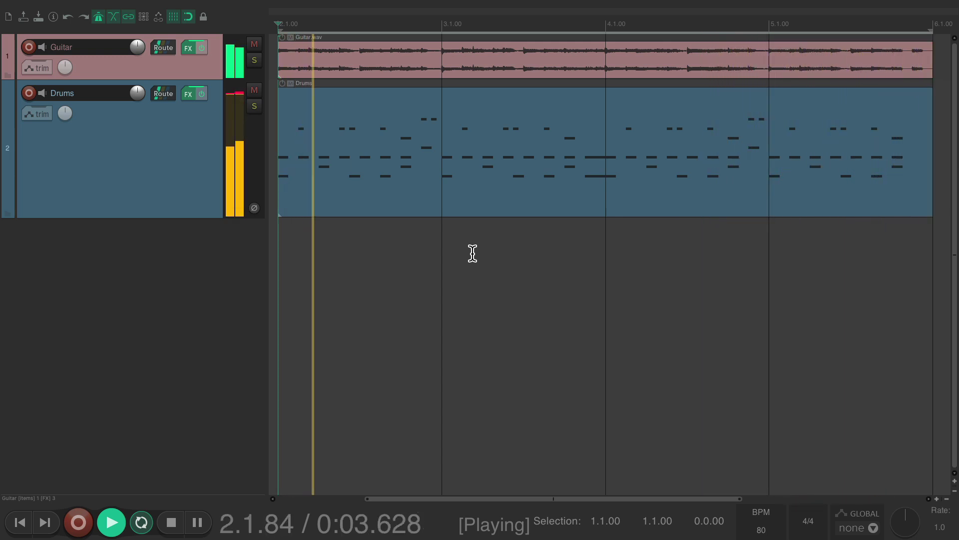
key(space)
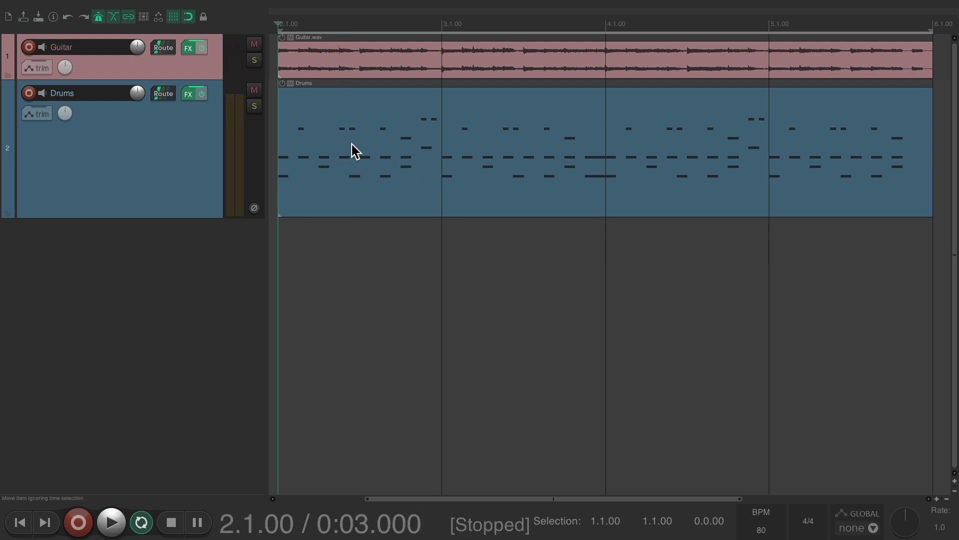
- Solo the Drums track, play its pattern in the MIDI editor, and clear the solo
click(253, 106)
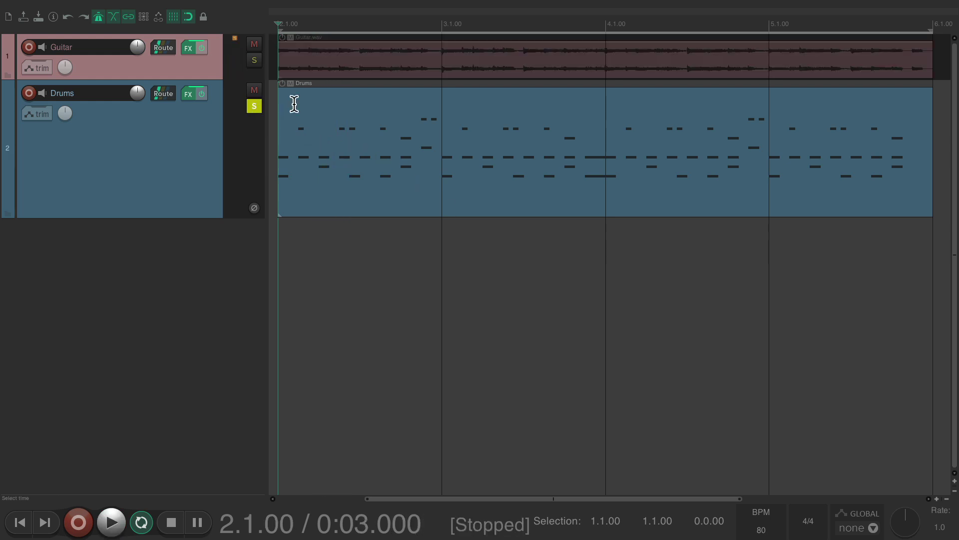
double_click(356, 109)
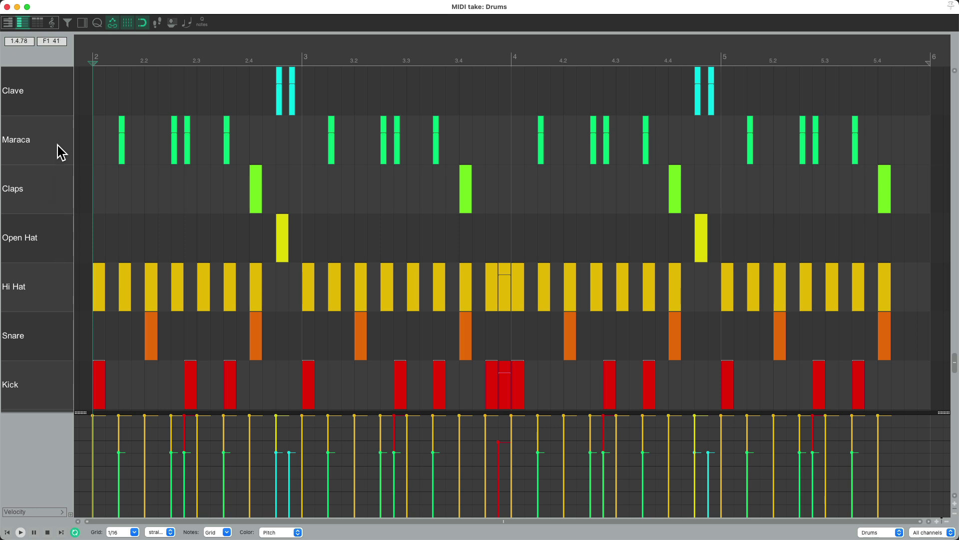
key(space)
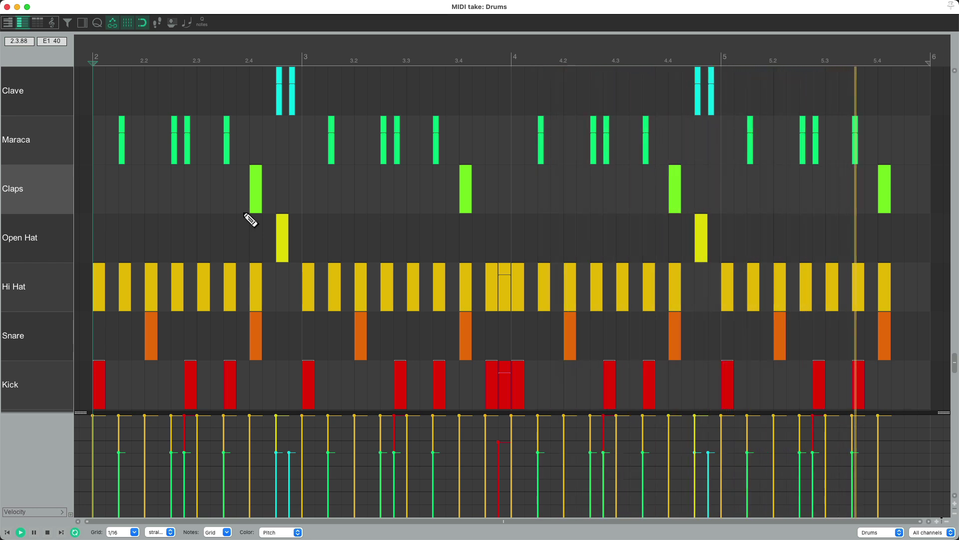
key(space)
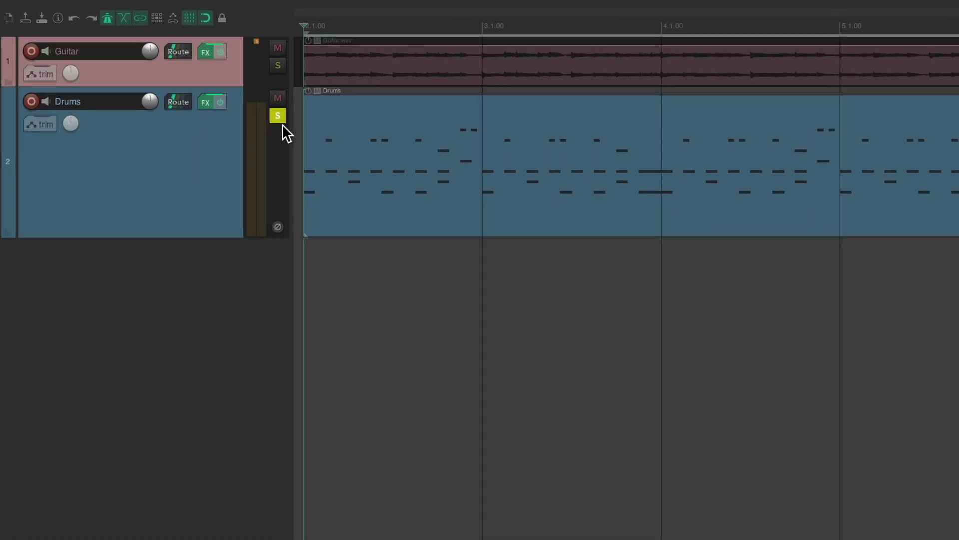
click(278, 117)
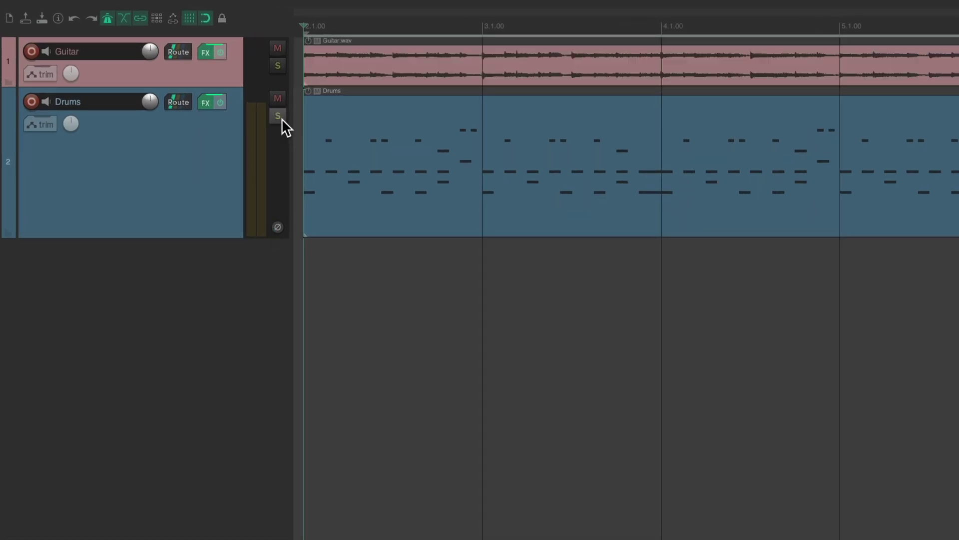
- Reopen Sitala on the Drums track and review the controls for the Kick, Snare, Hi Hat and Open Hat pads
click(206, 103)
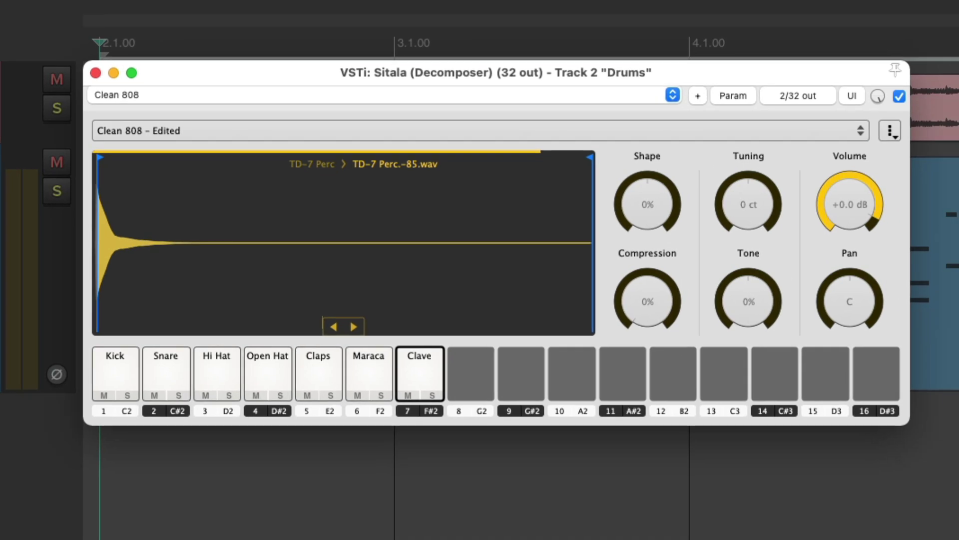
click(123, 360)
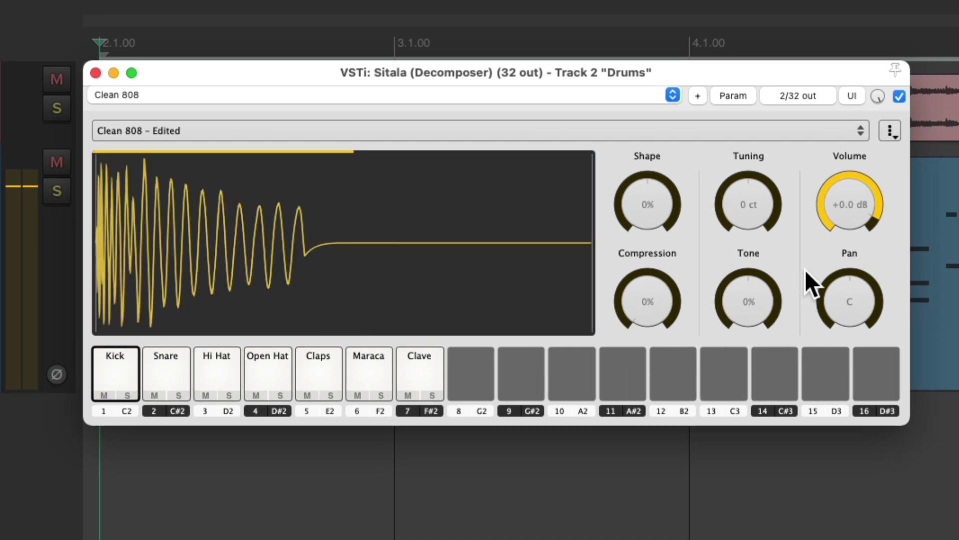
mouse_move(741, 202)
mouse_move(735, 291)
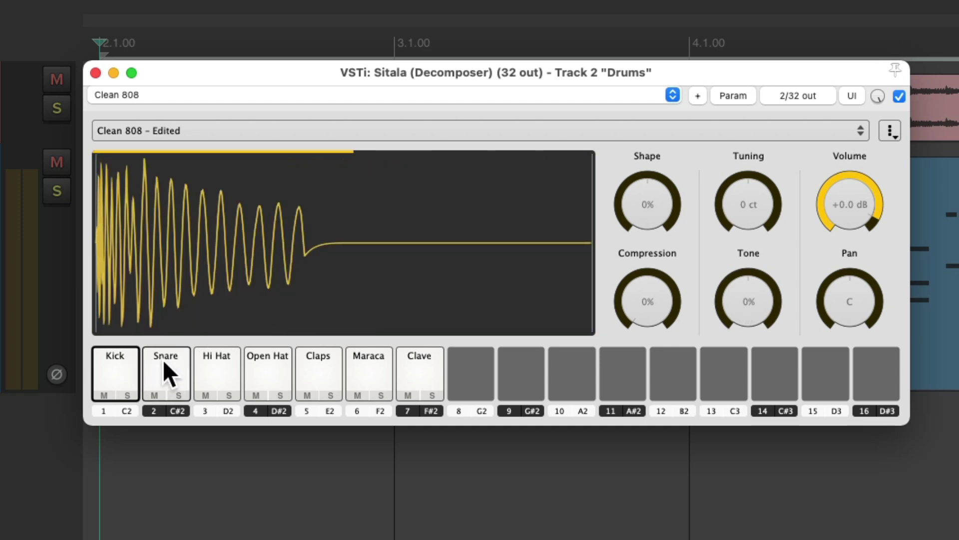
click(164, 361)
click(220, 361)
click(266, 364)
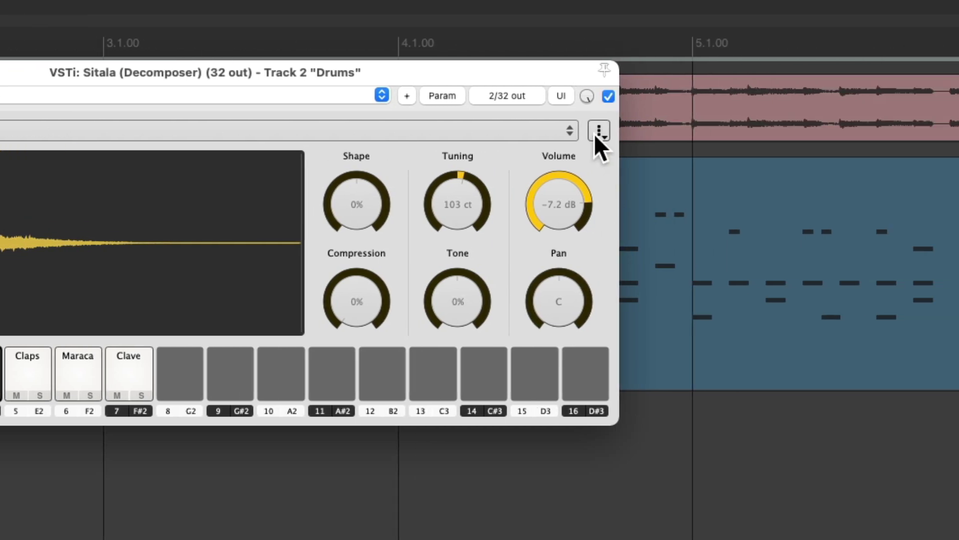
- Set Sitala's audio output to 16 Channel Output (One Channel per Pad)
click(885, 133)
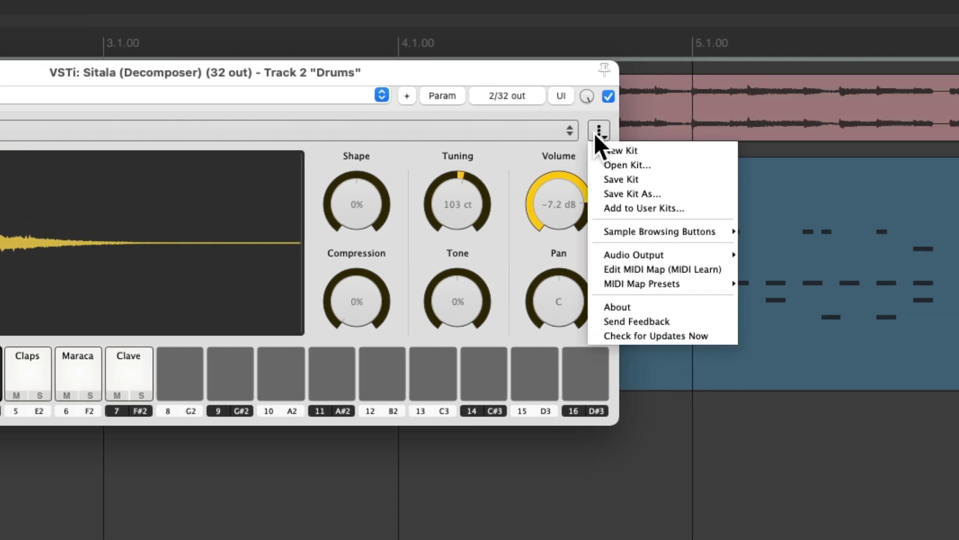
mouse_move(600, 255)
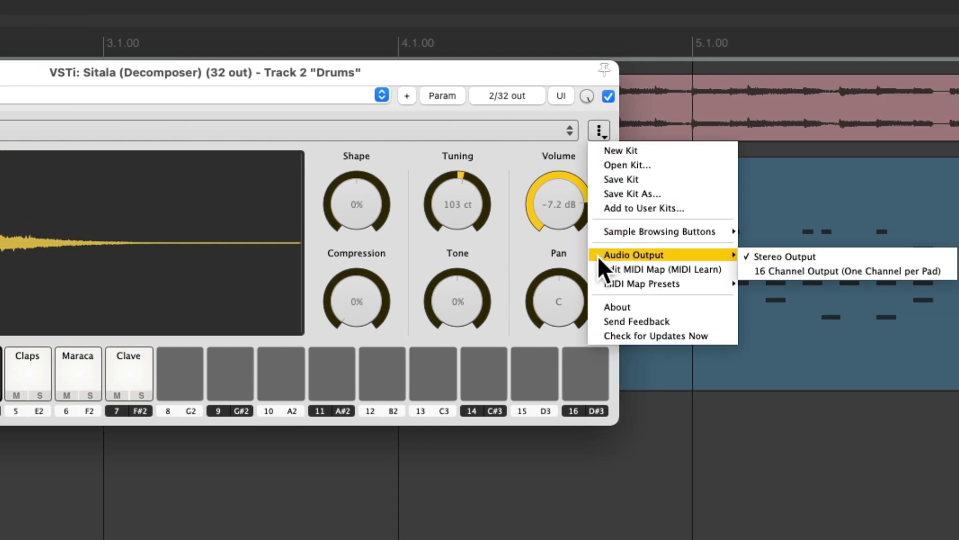
click(746, 270)
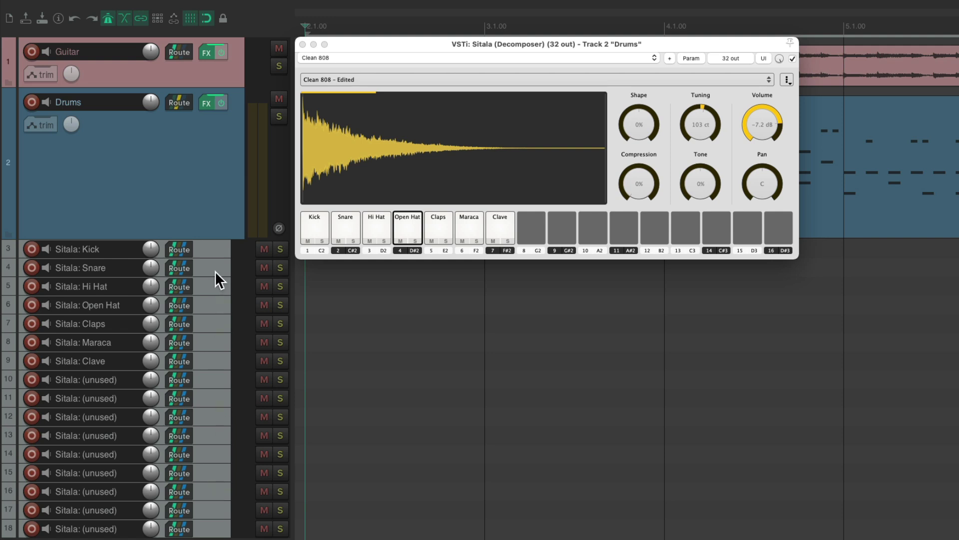
- Delete the unused Sitala tracks 10 through 18
click(220, 384)
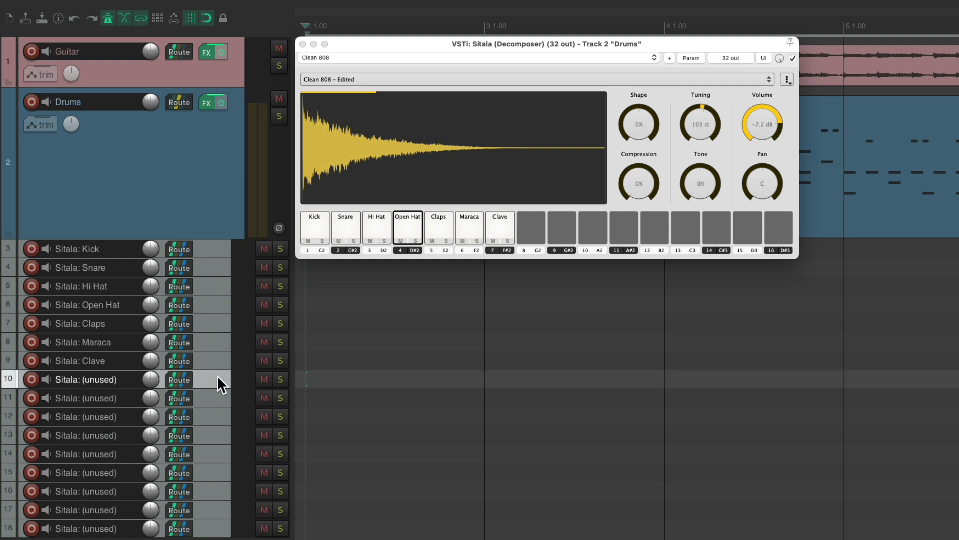
shift+click(215, 527)
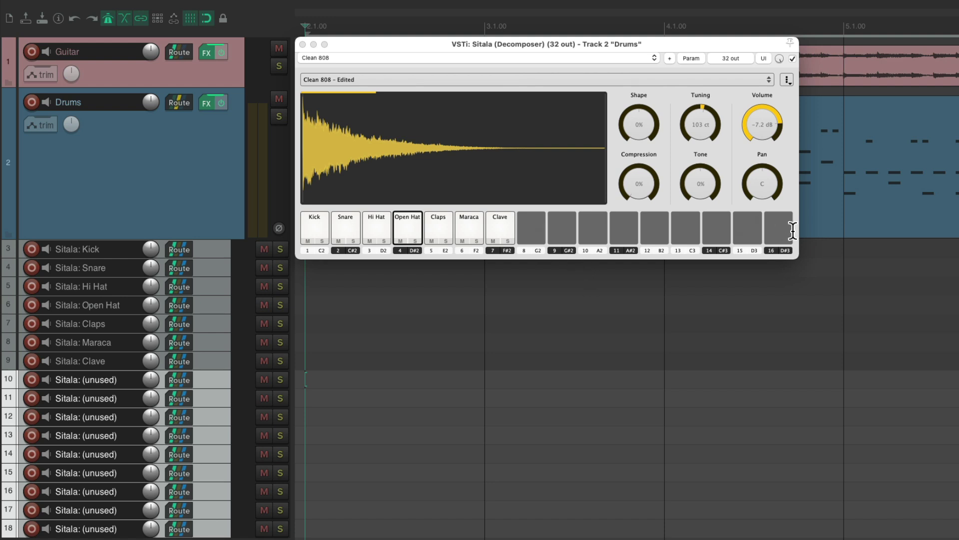
key(Delete)
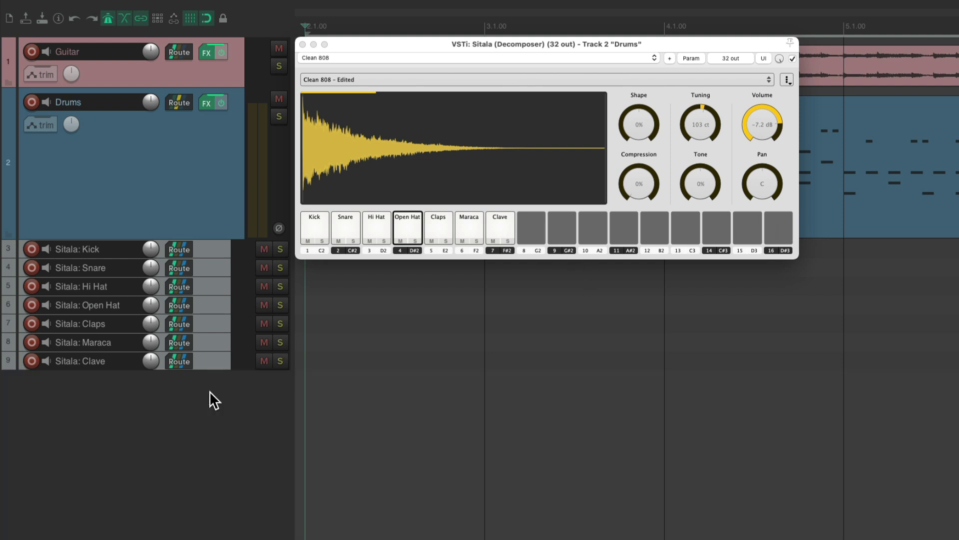
- Enlarge the tracks from Sitala: Kick through Sitala: Clave and colour them olive green
click(219, 250)
shift+click(215, 361)
key(grave)
key(shift+c)
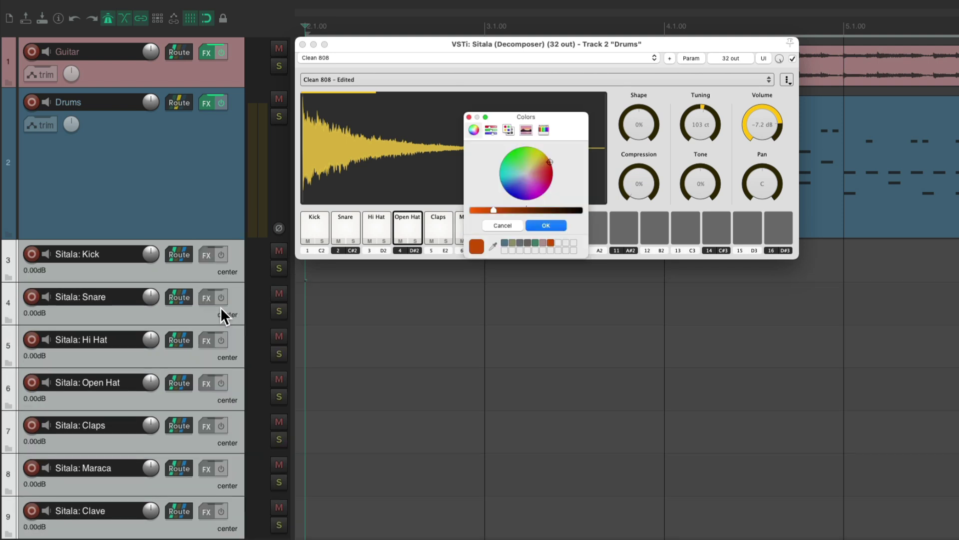
click(512, 243)
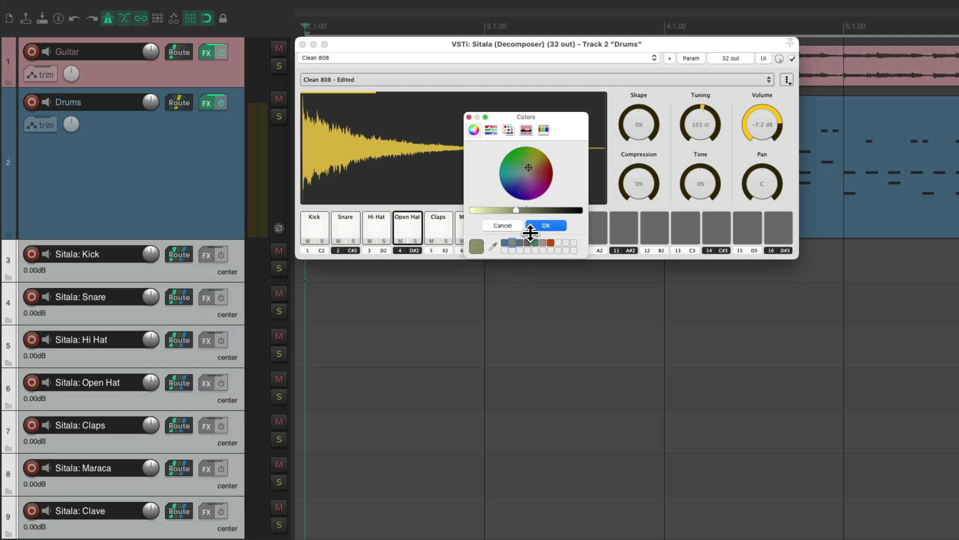
click(545, 225)
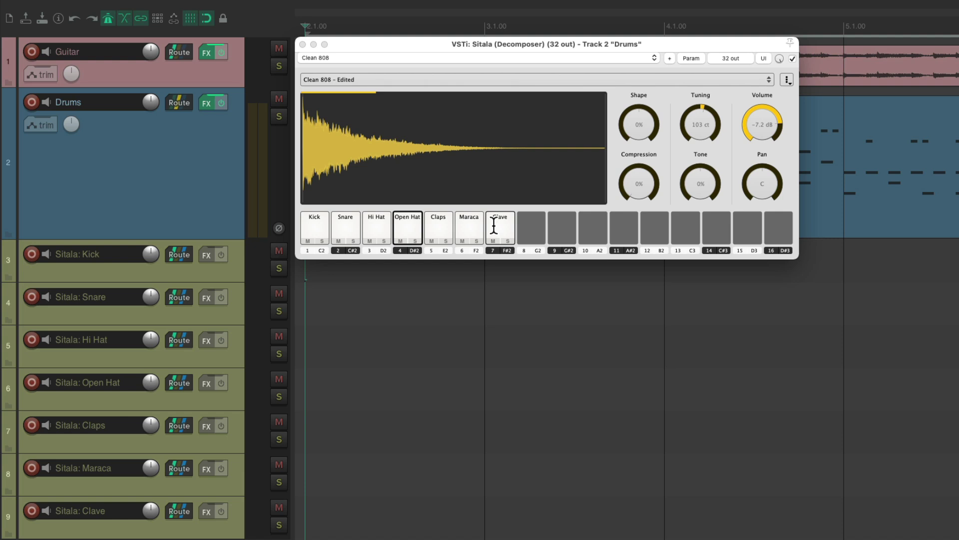
- Close the Sitala window and play the project while soloing the Kick, Snare and Hi Hat tracks in turn
click(303, 44)
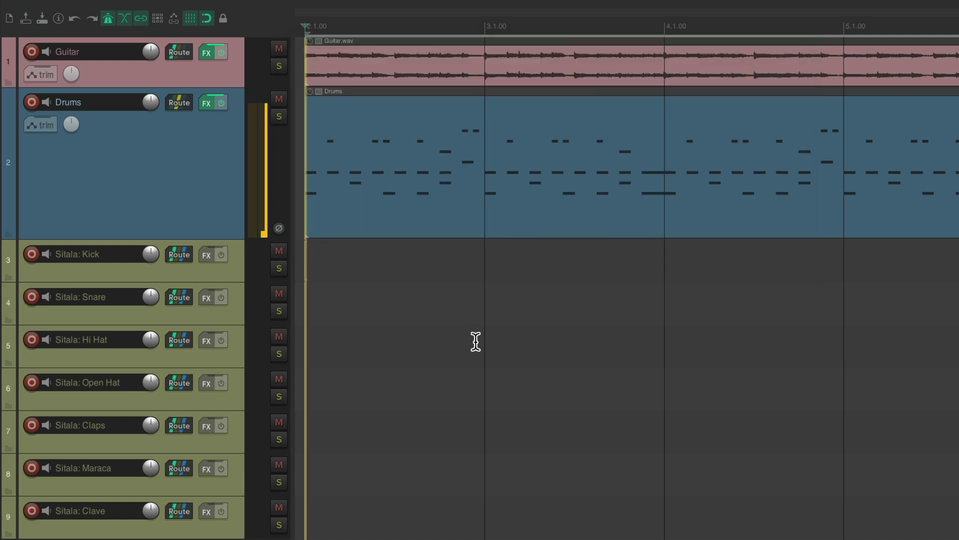
key(space)
click(278, 269)
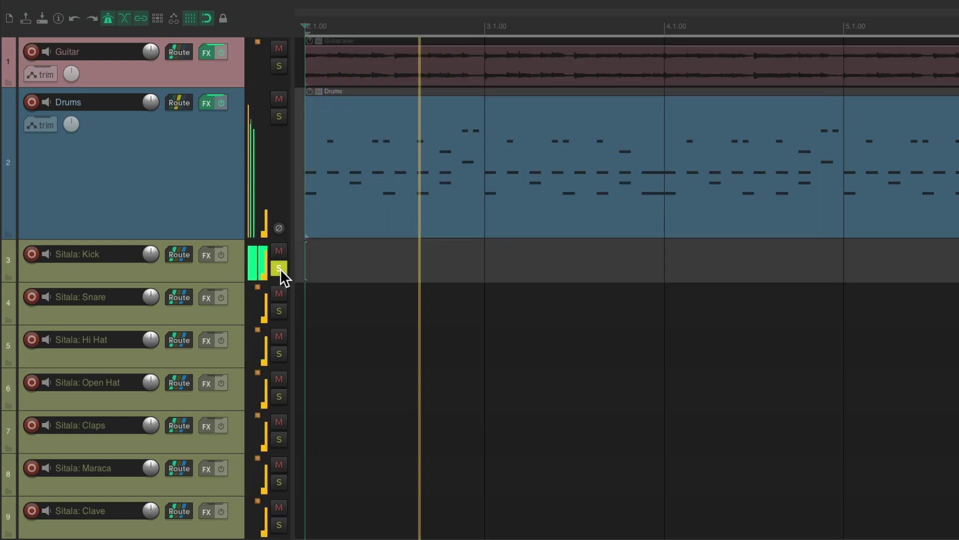
click(278, 268)
click(279, 311)
click(279, 311)
click(279, 354)
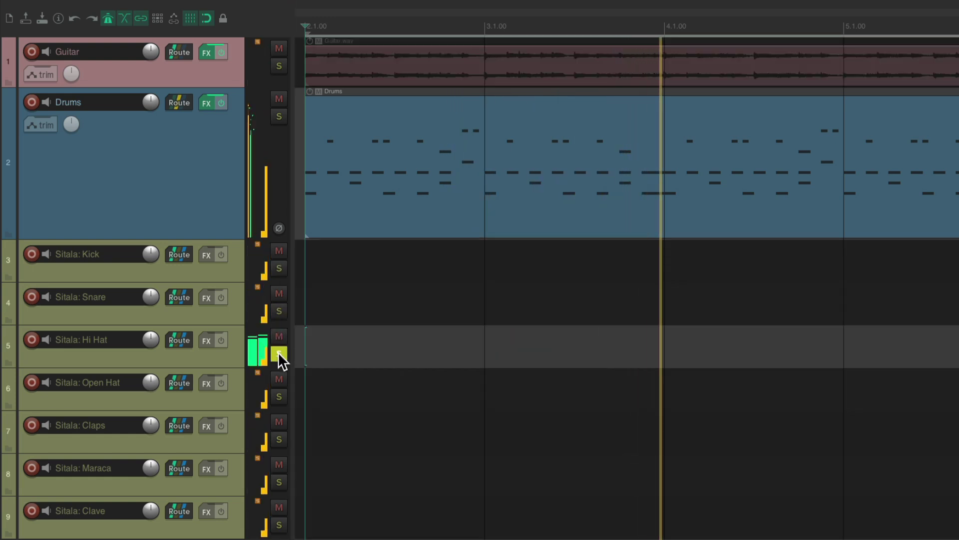
click(279, 354)
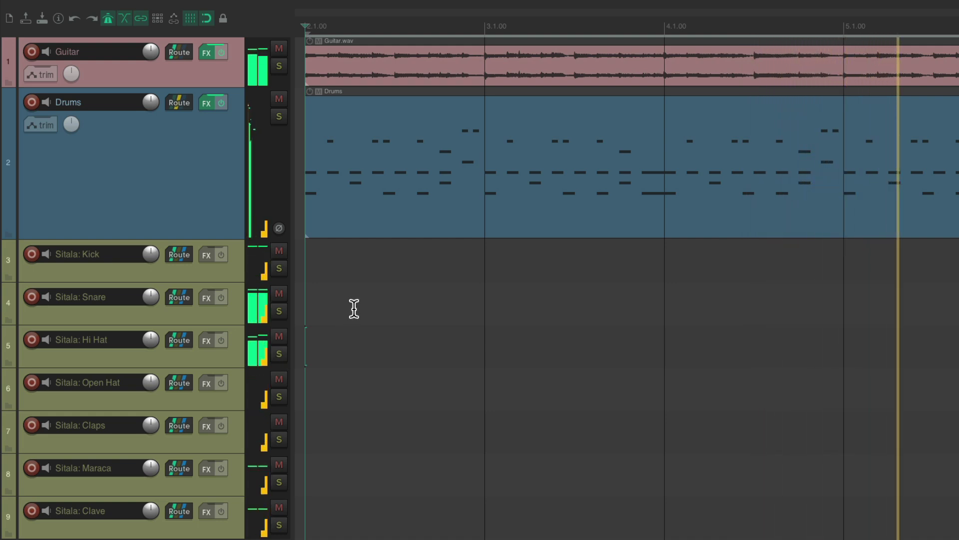
key(space)
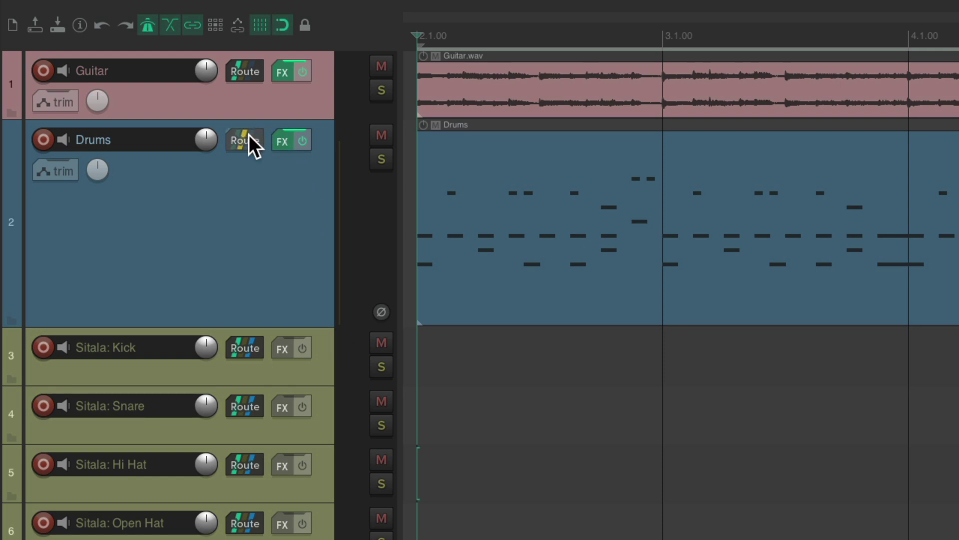
- In the Drums track's routing, replace the send to Sitala: Open Hat with a second send to Sitala: Hi Hat
click(249, 138)
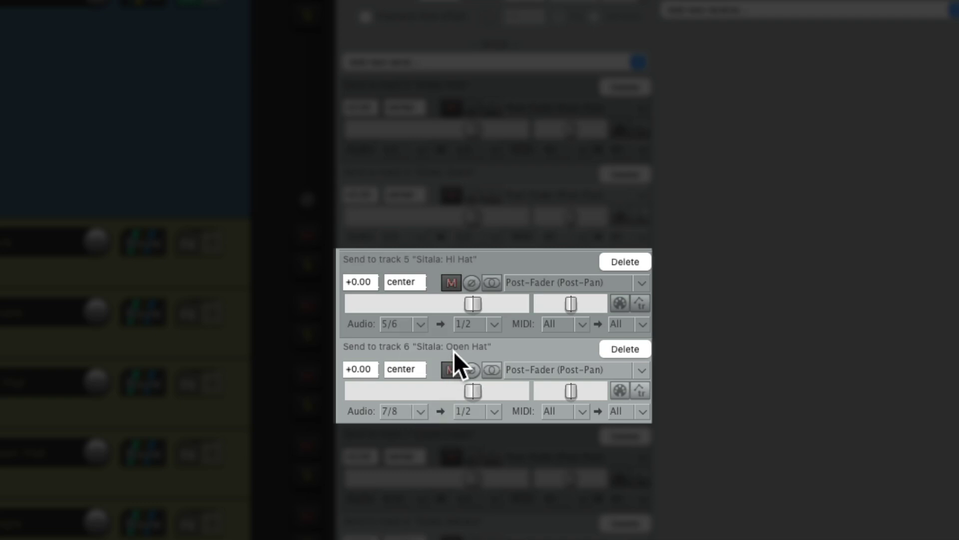
click(611, 349)
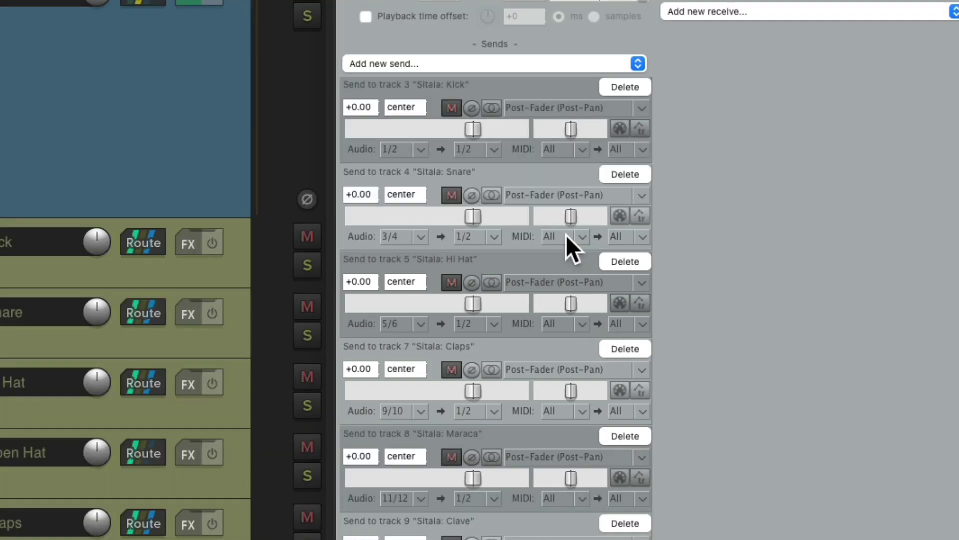
click(499, 63)
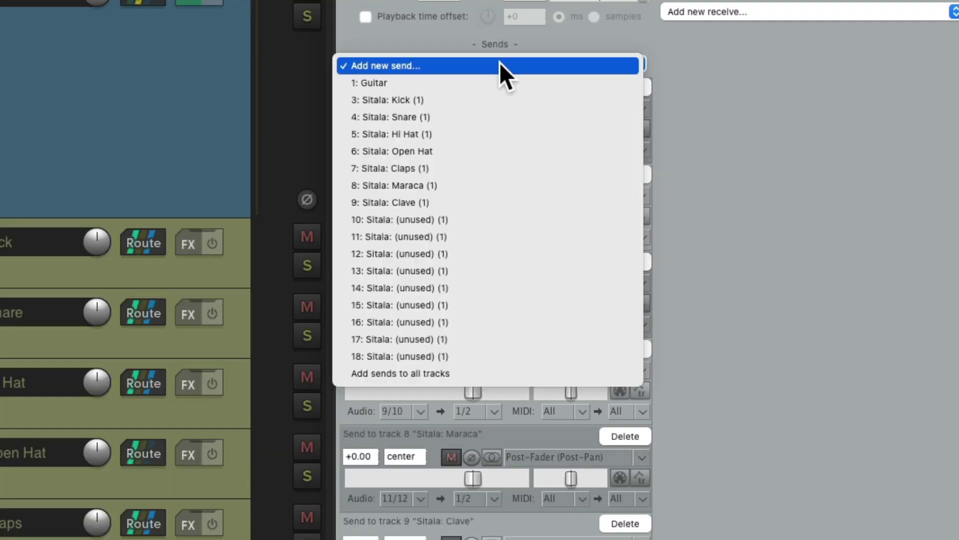
click(490, 133)
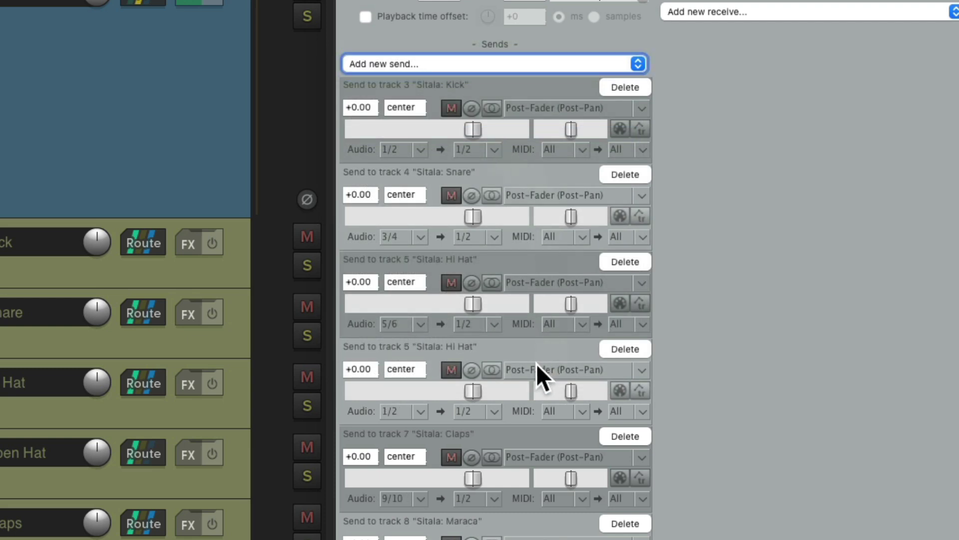
- Set the source of the second send to Sitala: Hi Hat to stereo channels 7/8 and close the Drums routing window
click(423, 408)
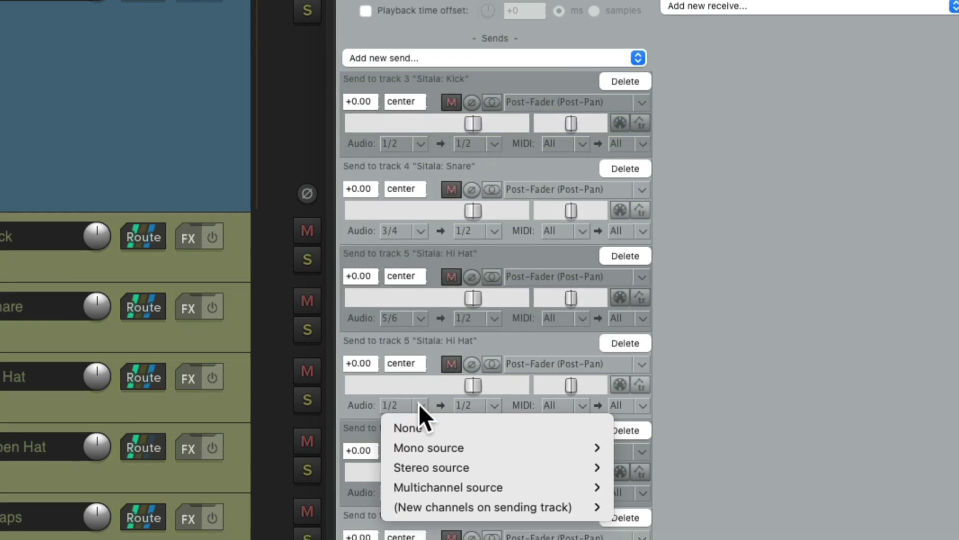
mouse_move(450, 473)
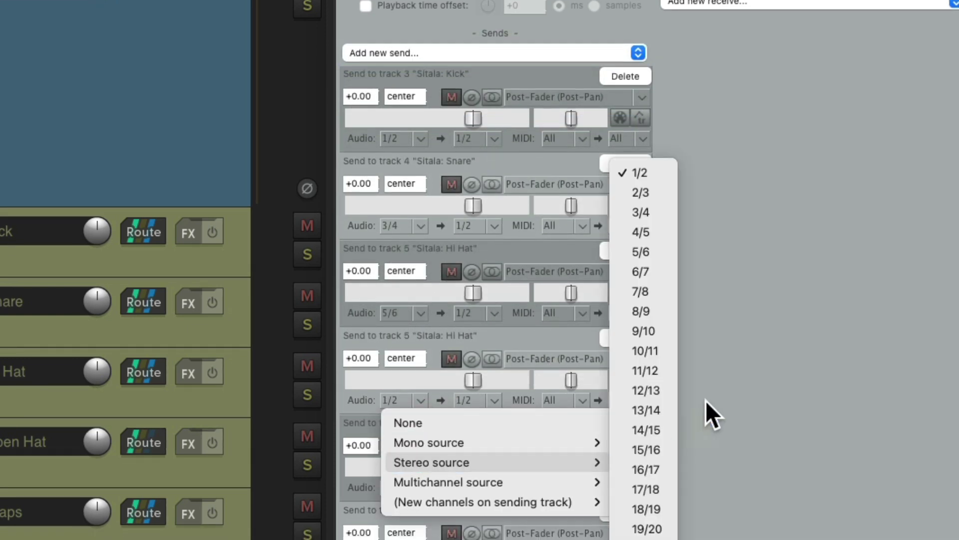
click(667, 293)
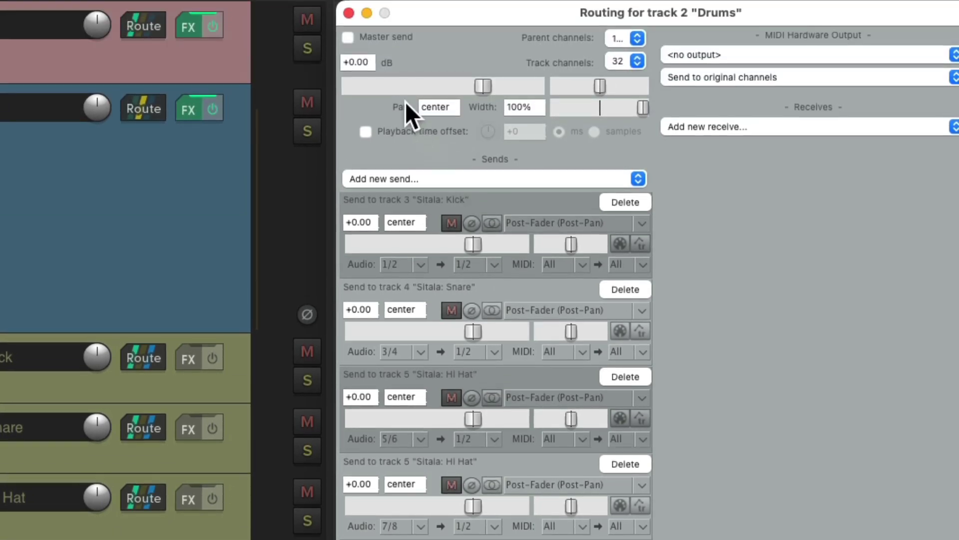
click(350, 12)
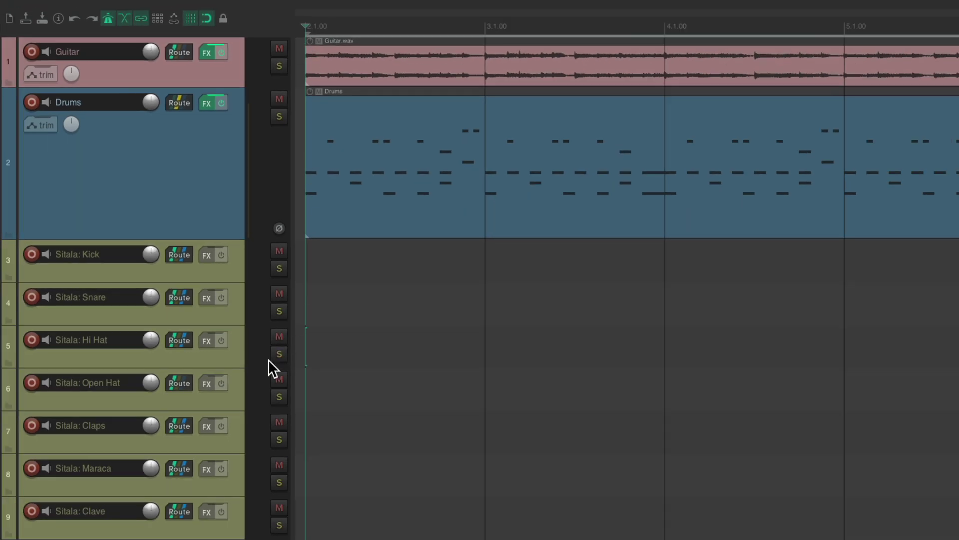
- Delete the Sitala: Open Hat track and audition the Sitala: Hi Hat track soloed, ending with playback stopped and solo off
click(237, 396)
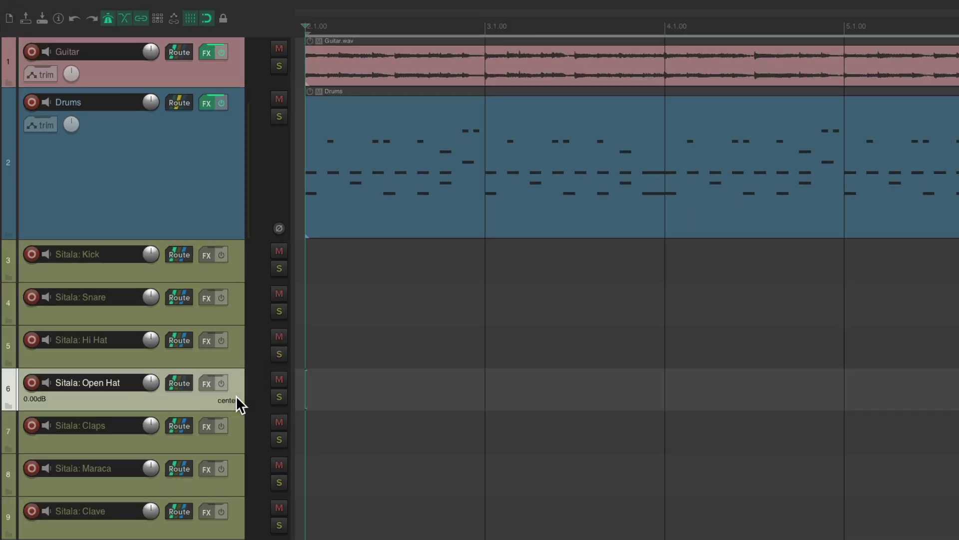
key(Delete)
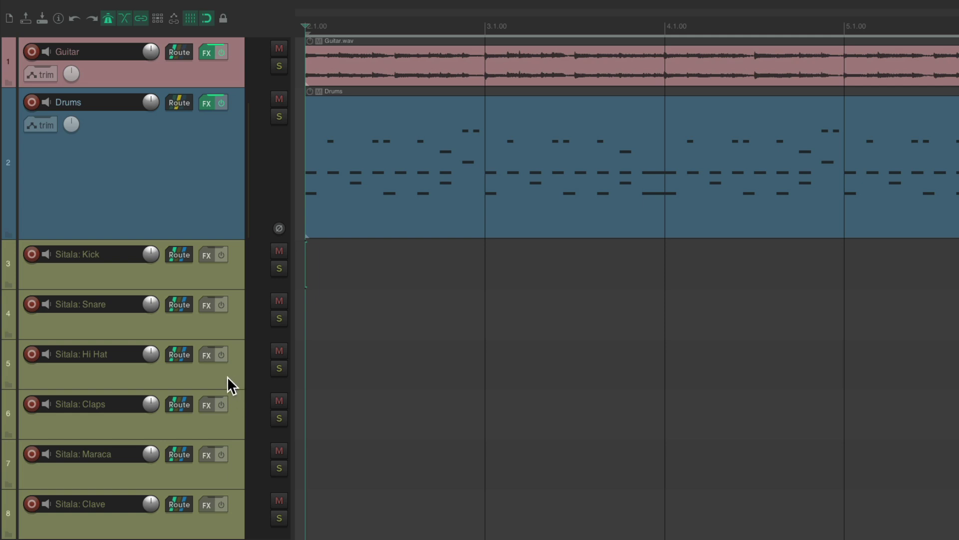
click(278, 368)
key(space)
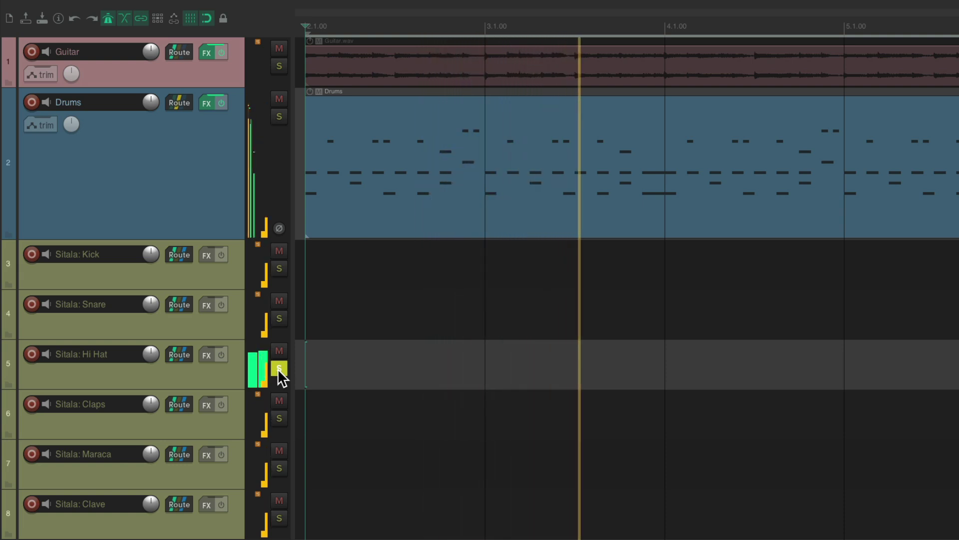
key(space)
click(279, 368)
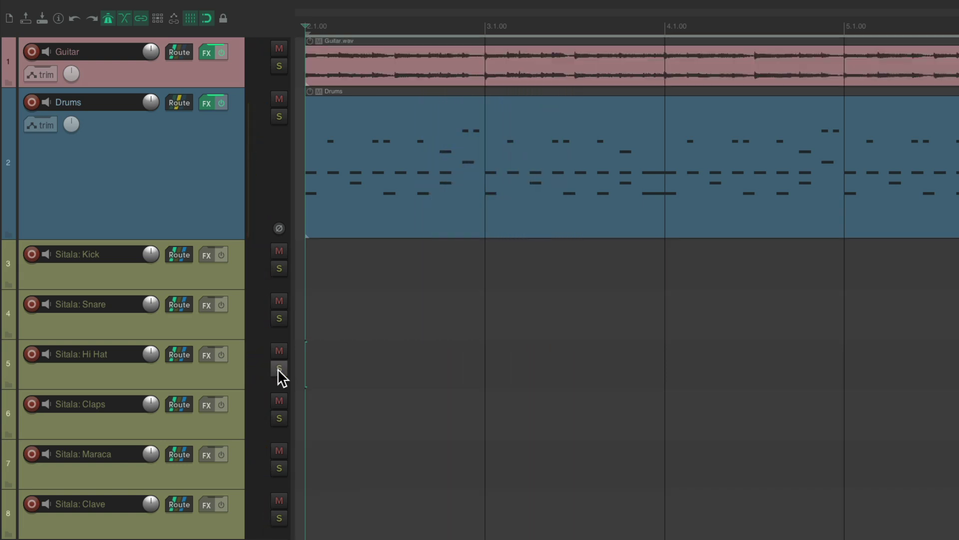
- Open the mixer and start playback, try lower fader levels on Sitala: Kick and Sitala: Snare, and reset both faders
key(ctrl+m)
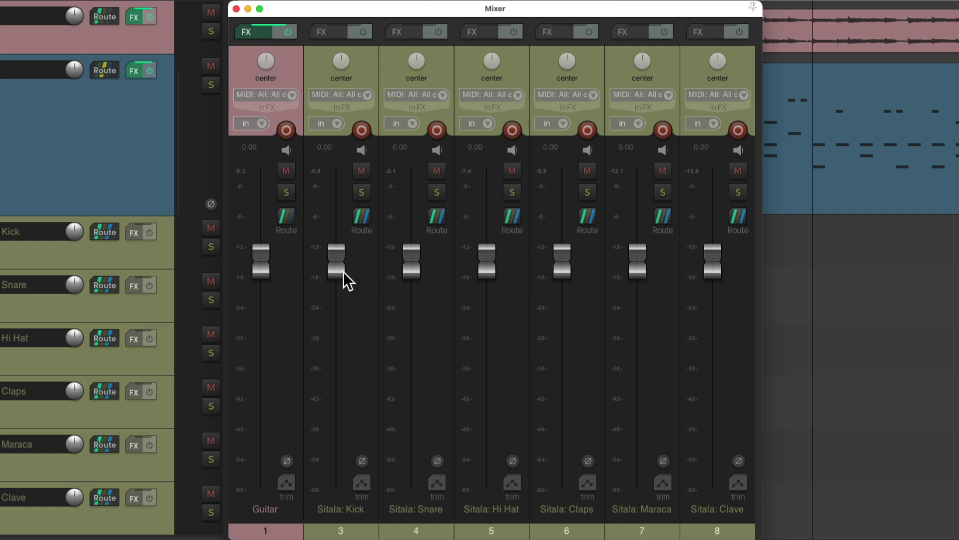
key(space)
drag(337, 263, 337, 329)
double_click(335, 327)
drag(415, 260, 410, 388)
double_click(410, 387)
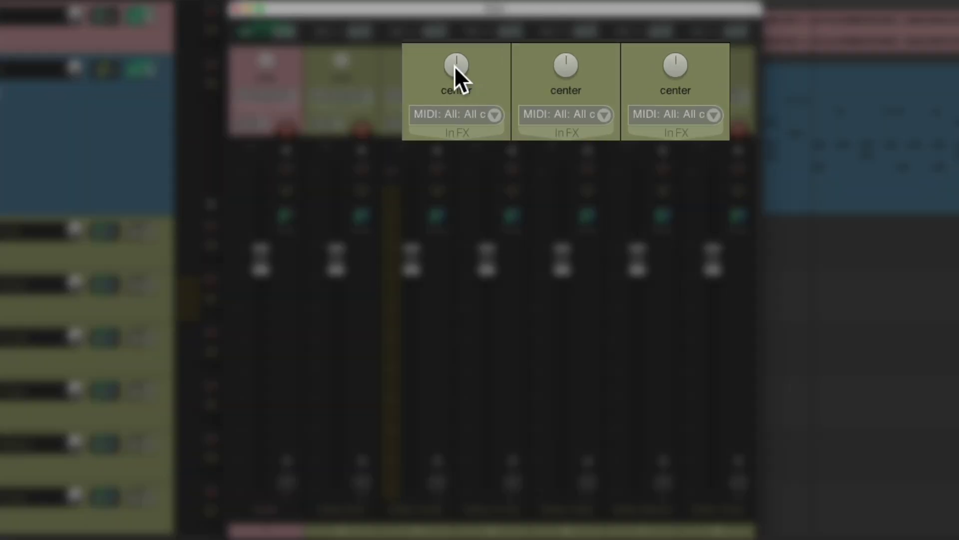
- Pan Sitala: Hi Hat 50% left and Sitala: Maraca 50% right, and briefly mute the Guitar to check the panning
drag(454, 64, 454, 93)
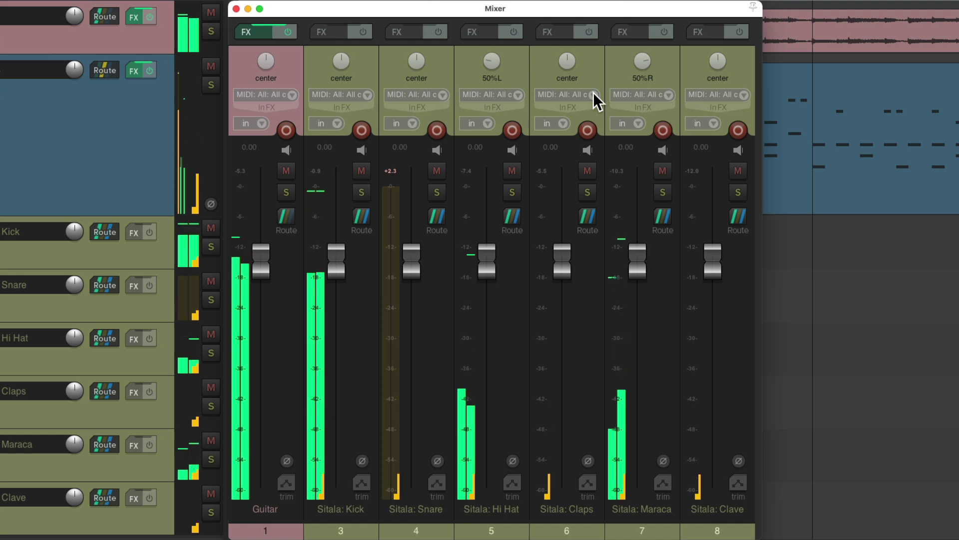
click(211, 12)
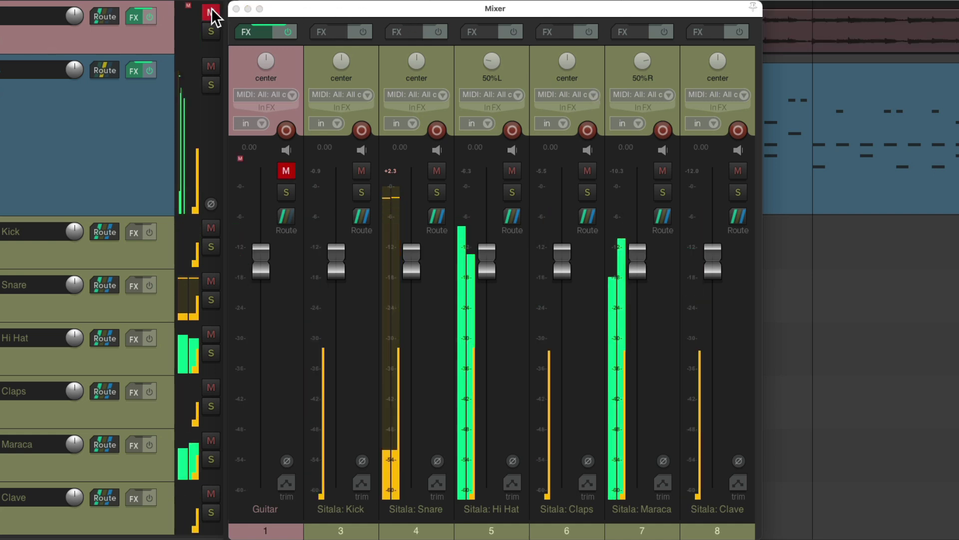
click(210, 12)
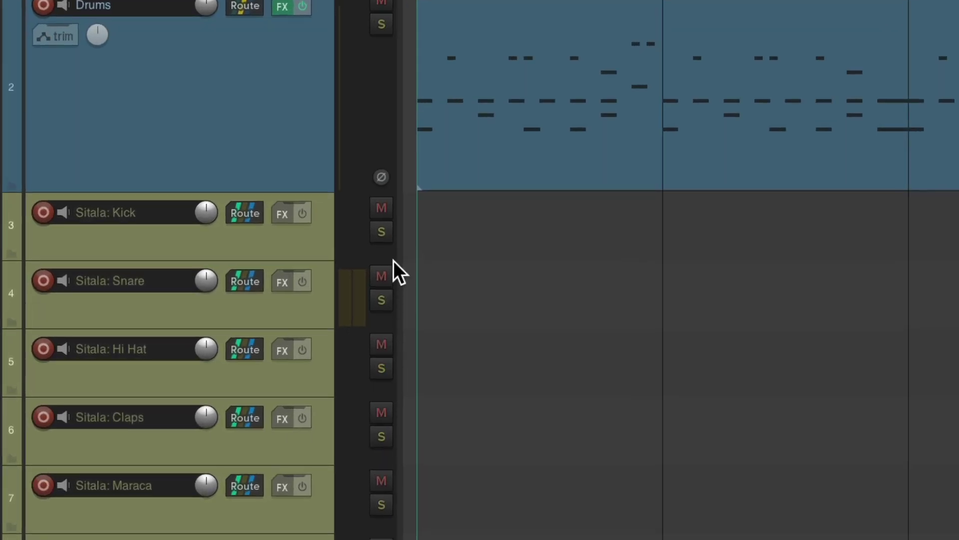
- Solo the Sitala: Kick track and add the ReaComp (Cockos) compressor to it
click(279, 267)
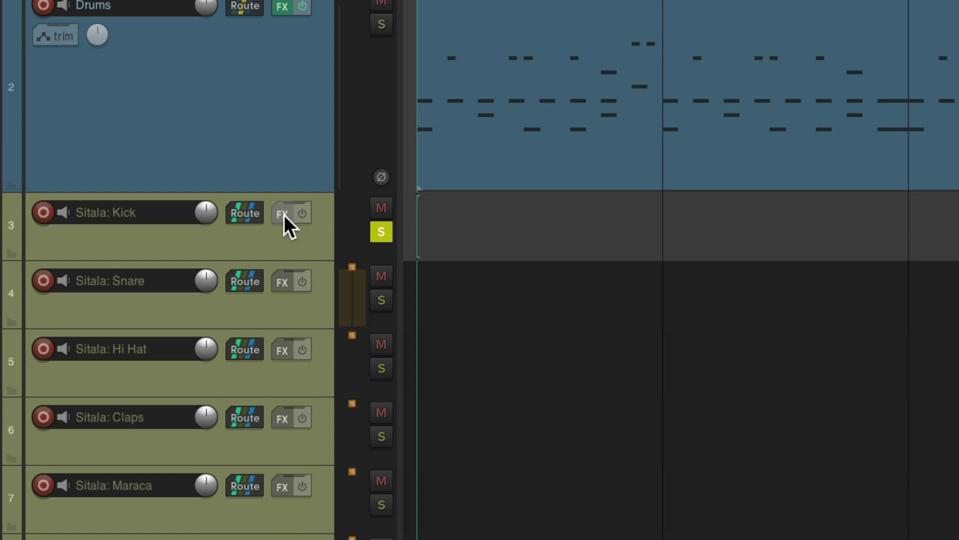
click(283, 214)
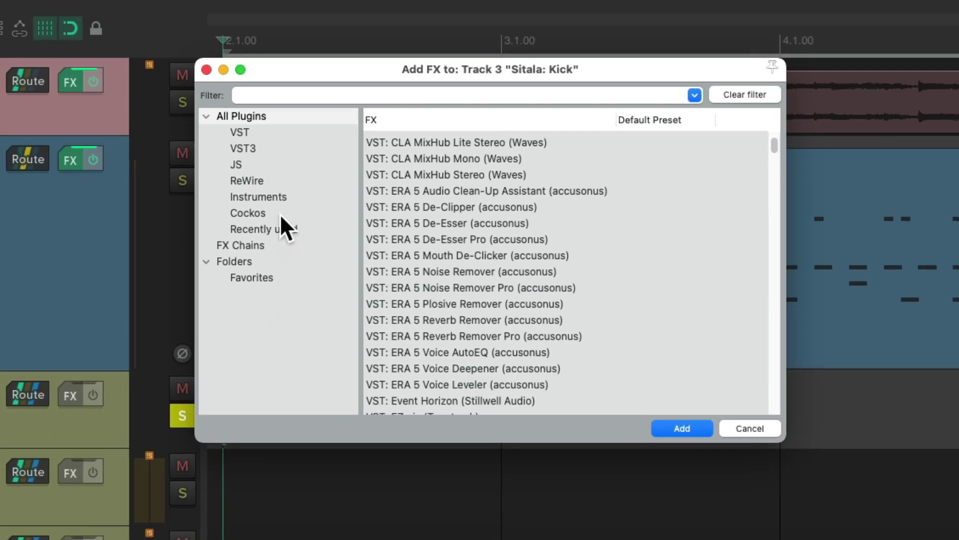
click(281, 213)
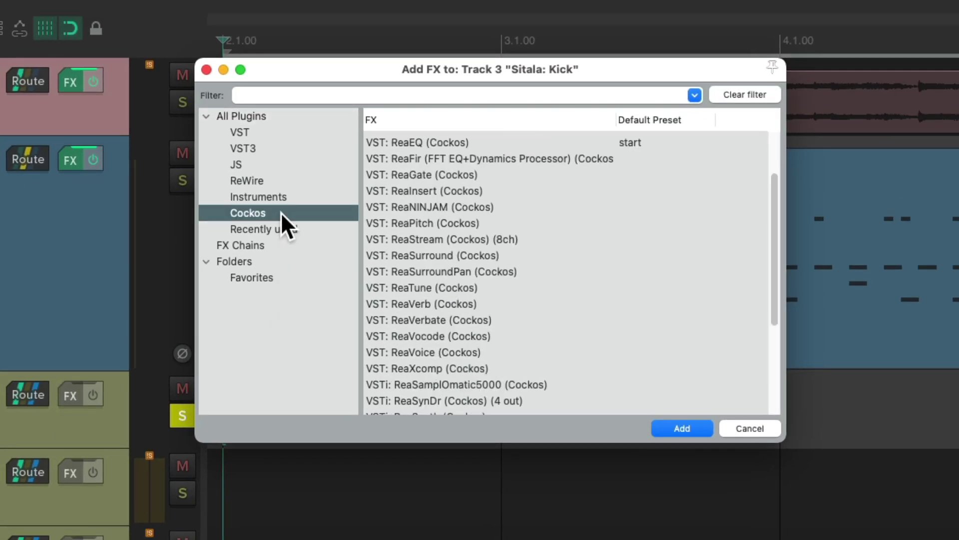
scroll(468, 222, up, 3)
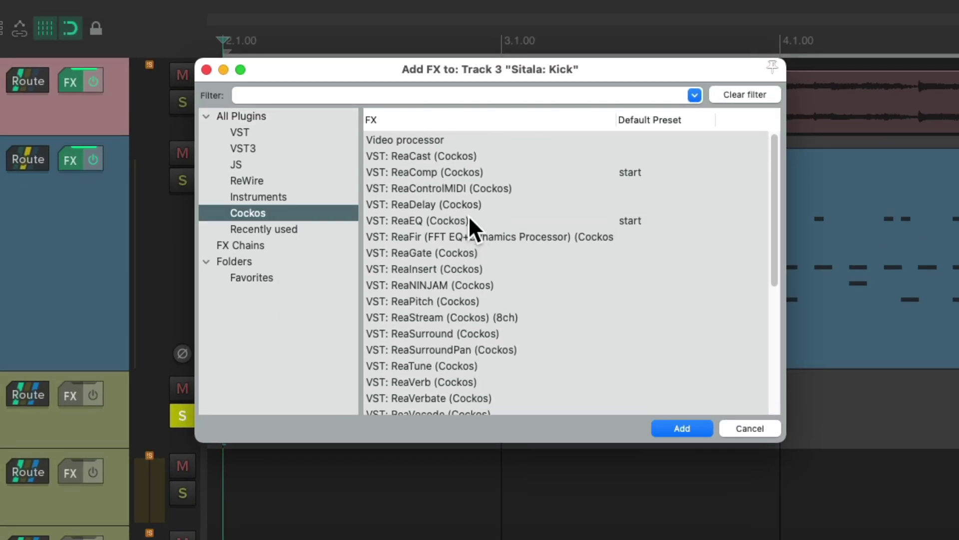
click(455, 172)
double_click(453, 171)
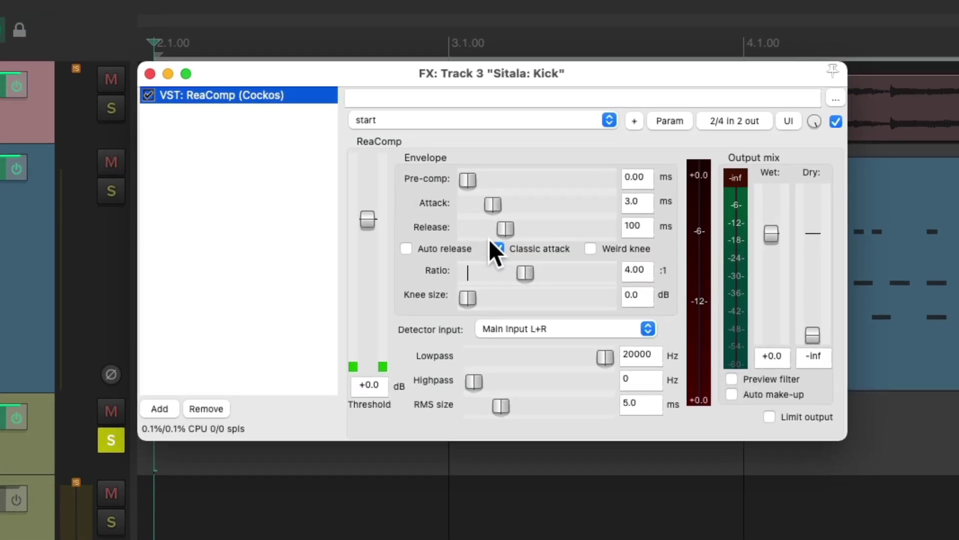
- Turn off classic attack, enable auto make-up and set a -10.0 dB threshold in the Kick's ReaComp, then close it and unsolo the track
click(498, 249)
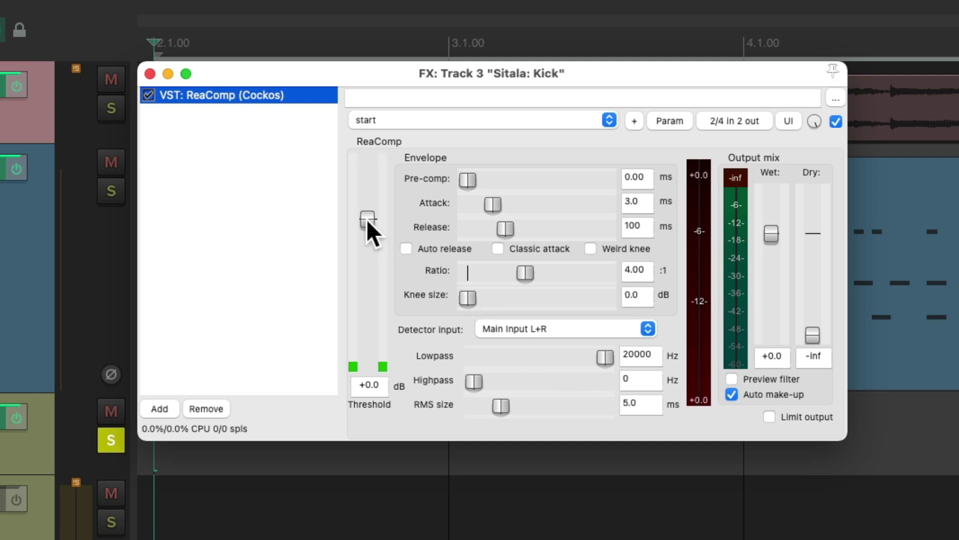
drag(367, 219, 364, 260)
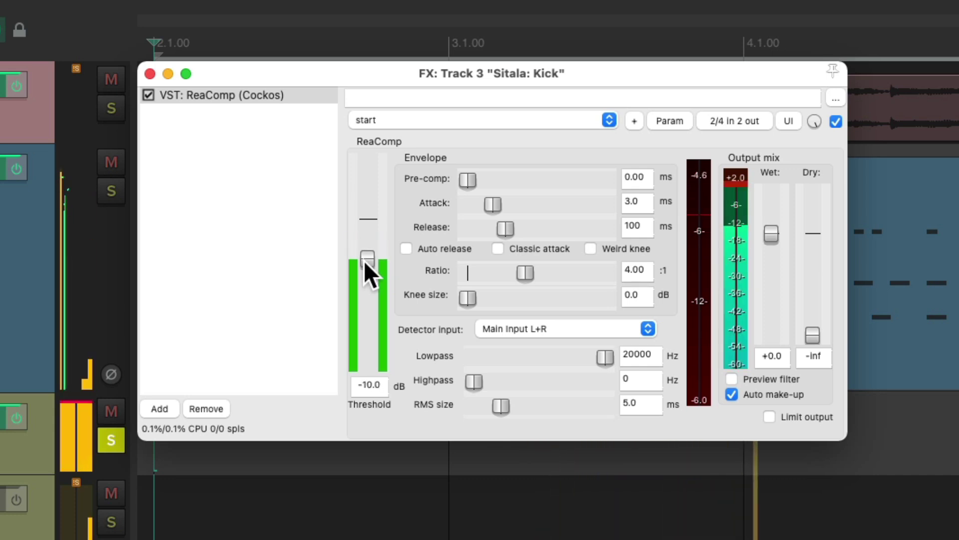
click(149, 73)
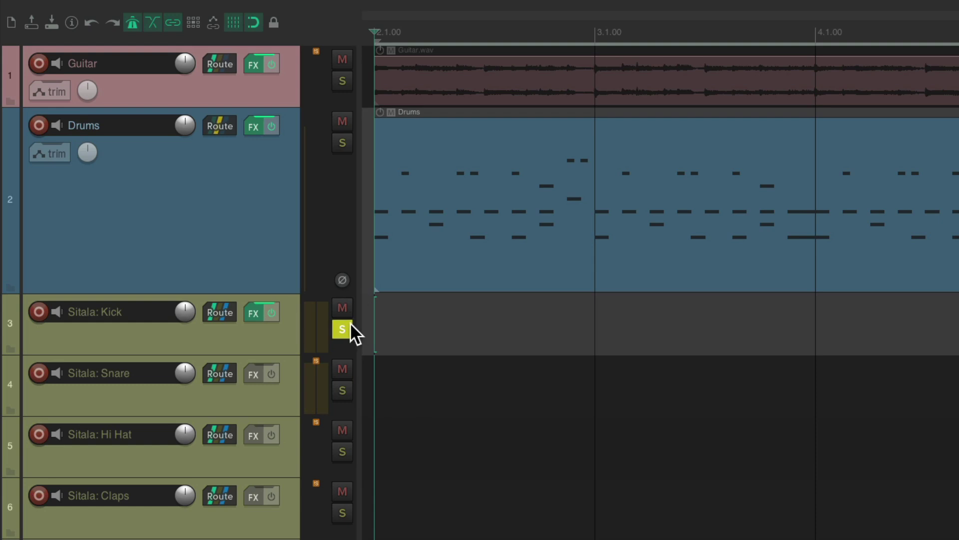
click(350, 324)
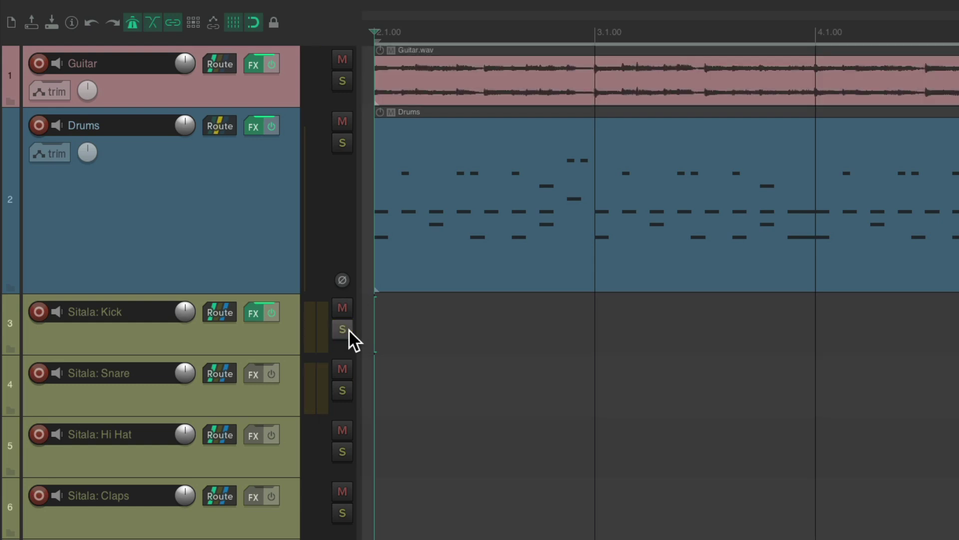
- Solo the Sitala: Snare track and add ReaComp with classic attack off, auto make-up on and a threshold of -18.5 dB
click(341, 388)
click(260, 372)
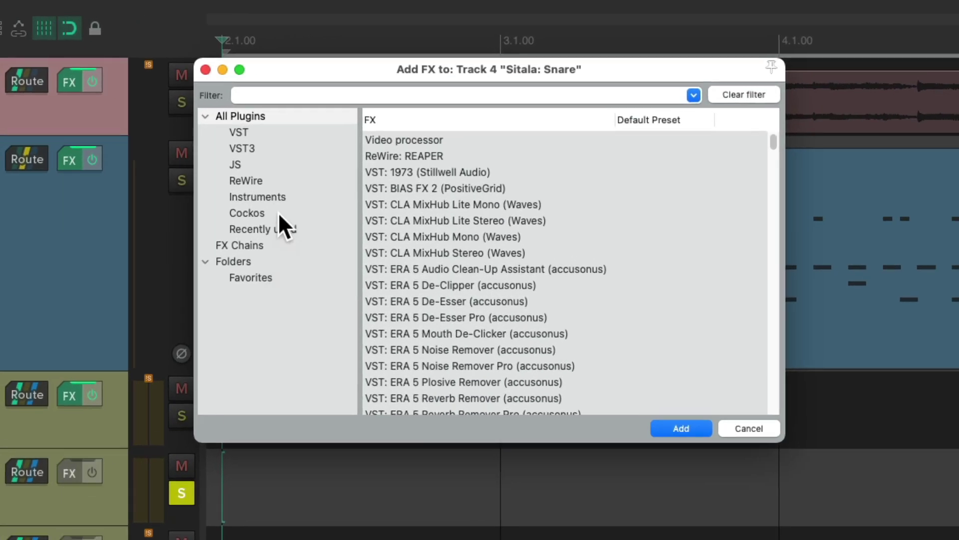
click(246, 213)
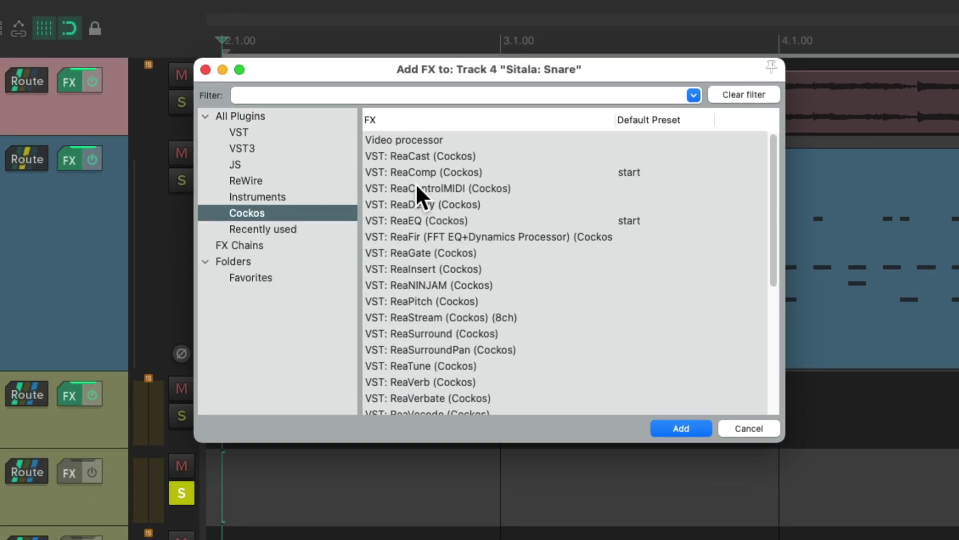
double_click(424, 171)
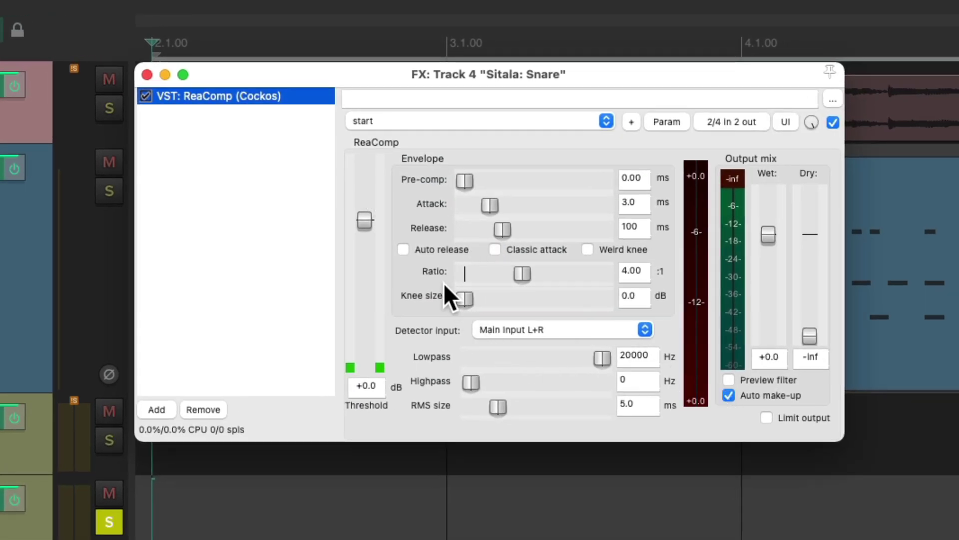
drag(368, 220, 360, 286)
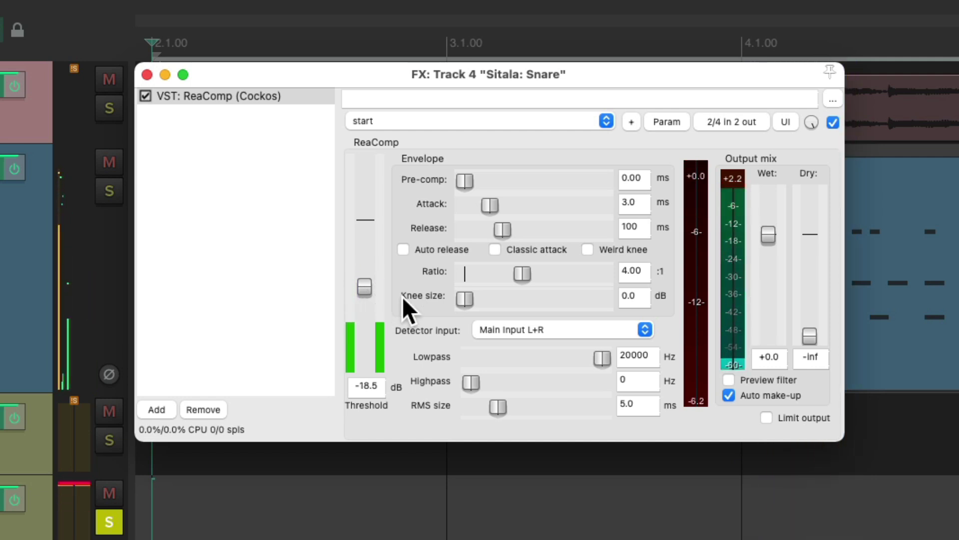
- Add the ReaEQ (Cockos) equalizer after ReaComp on the Sitala: Snare track
double_click(250, 143)
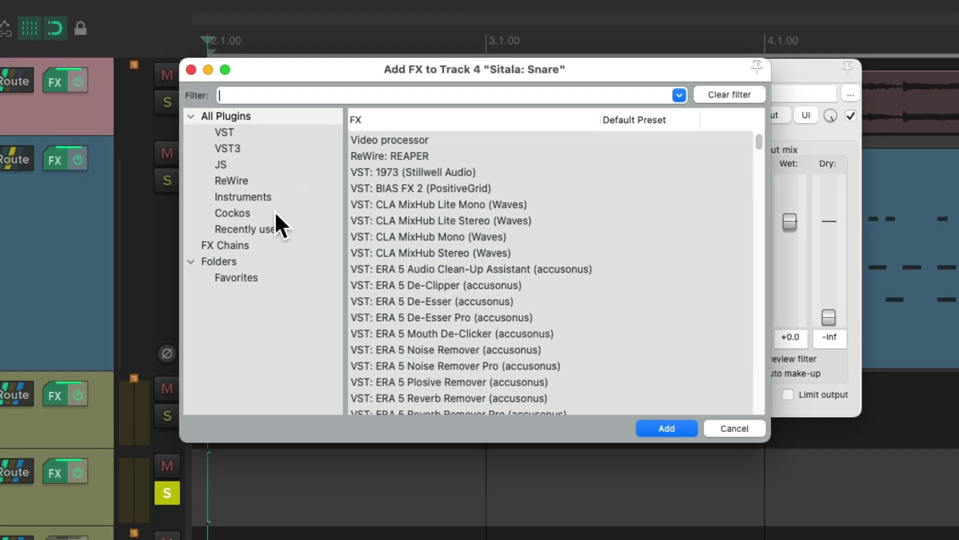
click(275, 213)
click(394, 220)
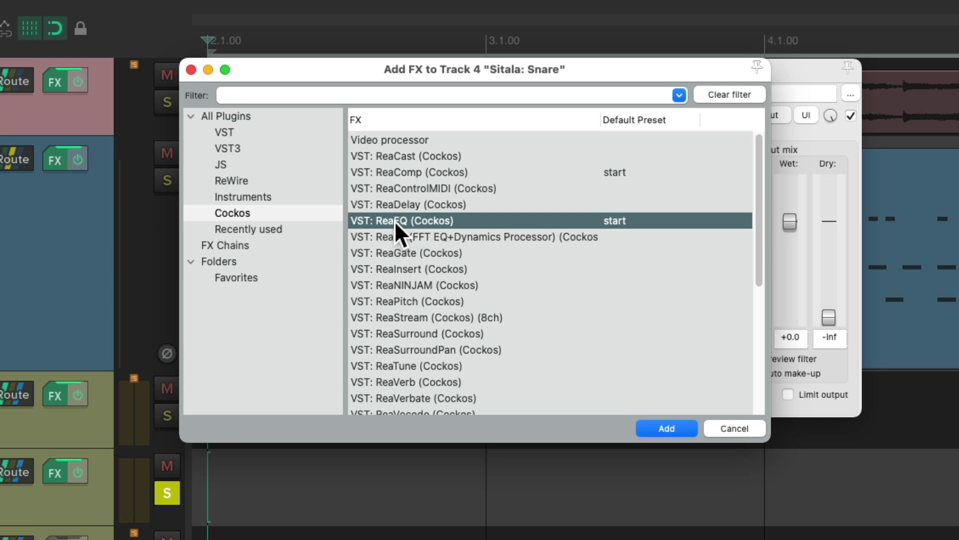
double_click(394, 220)
- Boost the Snare's high shelf 4.8 dB near 3344 Hz, band 3 3.4 dB near 549 Hz and low shelf 2.9 dB near 200 Hz
click(637, 204)
drag(637, 204, 636, 193)
drag(499, 209, 499, 198)
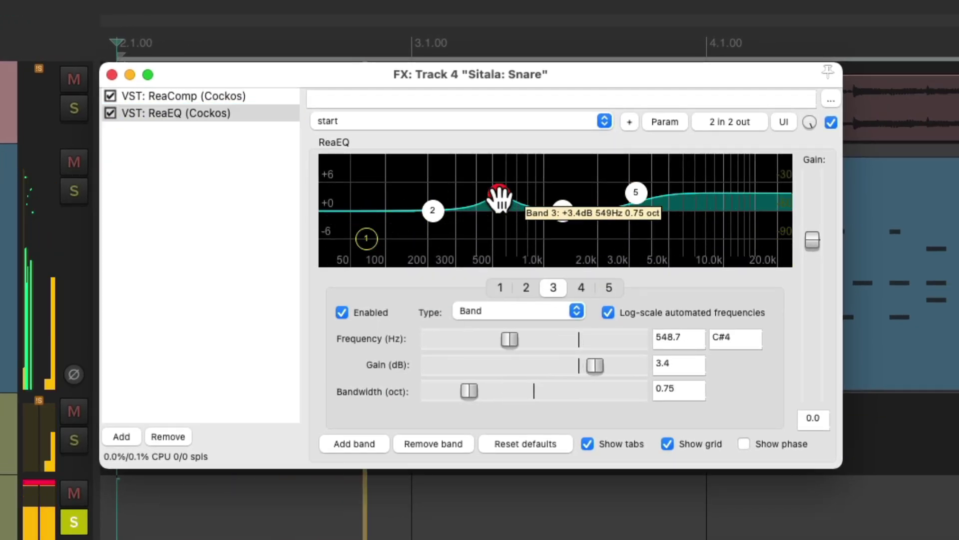
drag(436, 207, 427, 196)
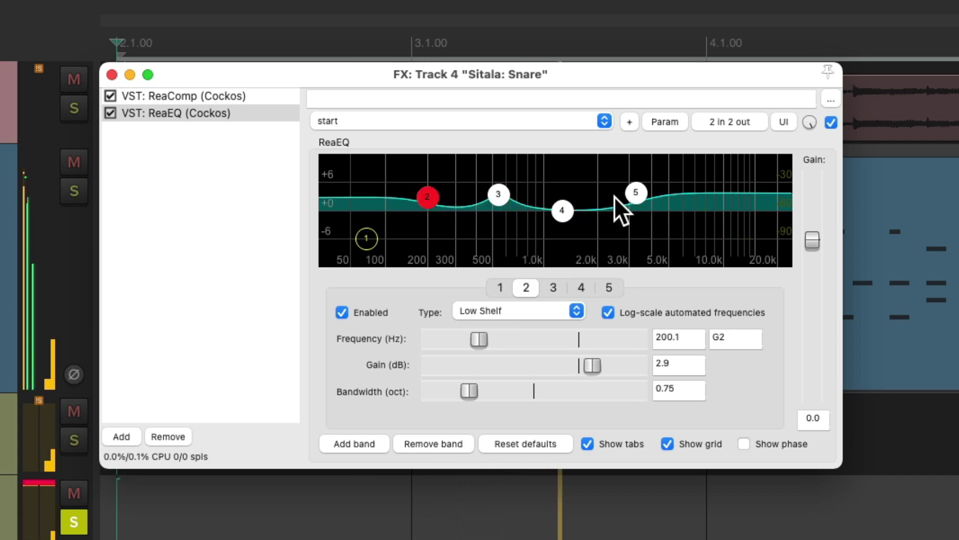
drag(639, 196, 637, 188)
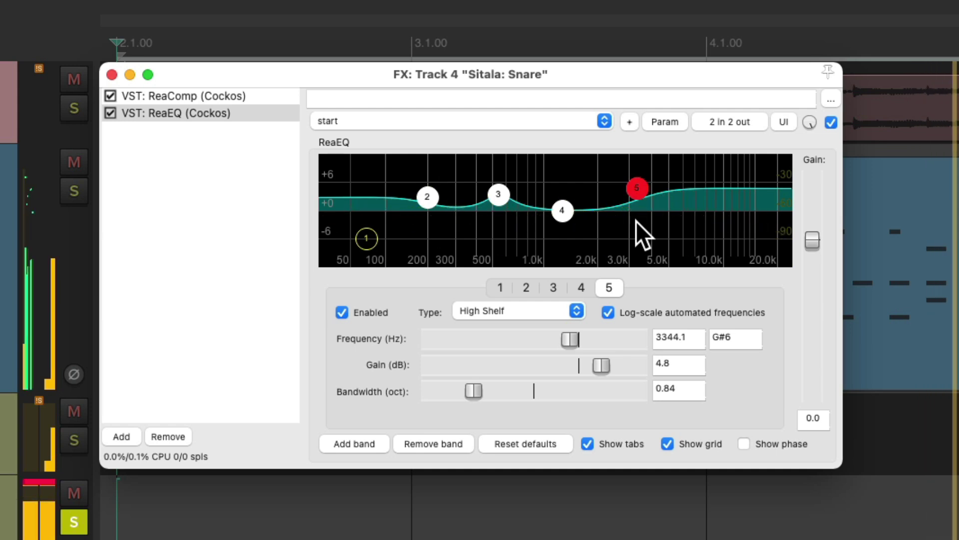
click(112, 74)
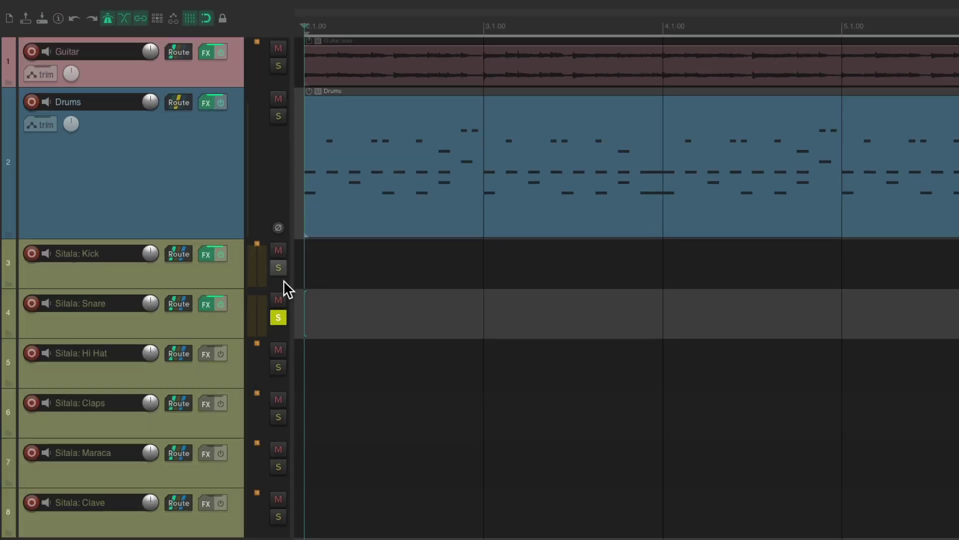
- Unsolo the Sitala: Snare track and play the whole project to hear the processed kick and snare
click(279, 317)
key(space)
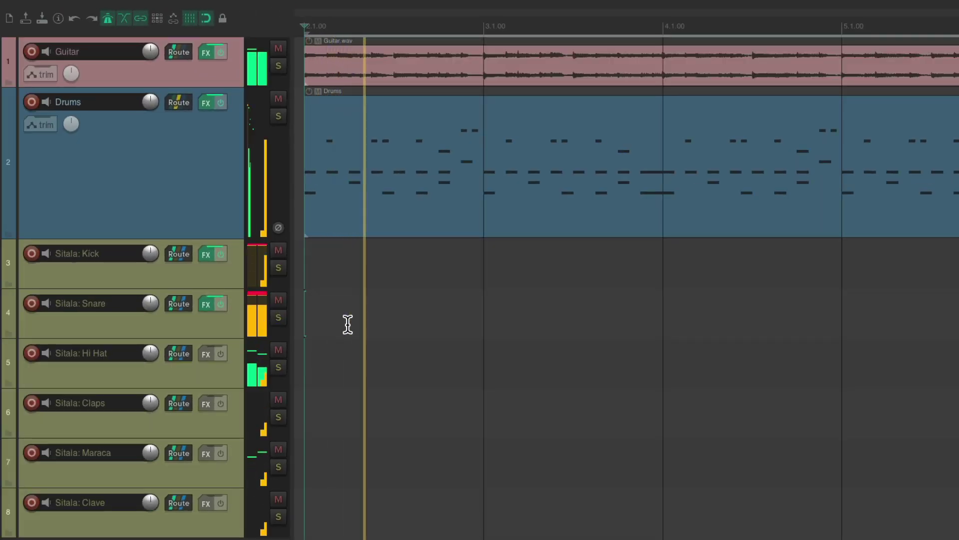
key(space)
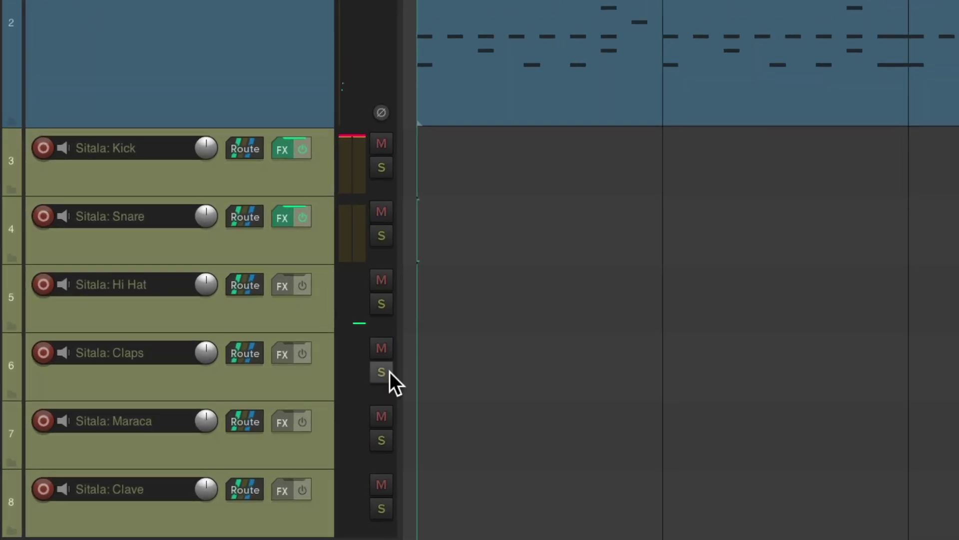
- Solo the Sitala: Claps track and add ReaDelay with a 0.5 eighth-note length, feedback at -3.1 dB and wet at -9.1 dB
click(299, 408)
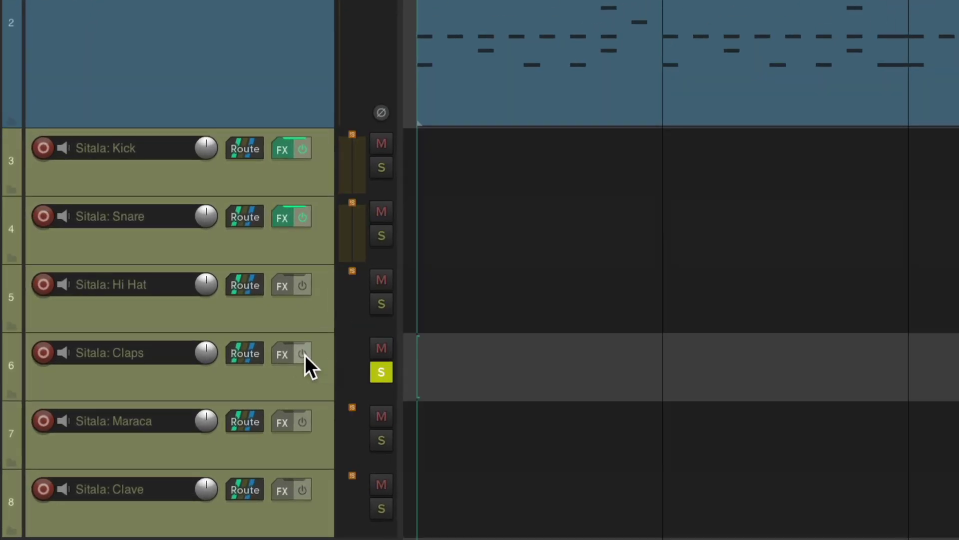
click(281, 354)
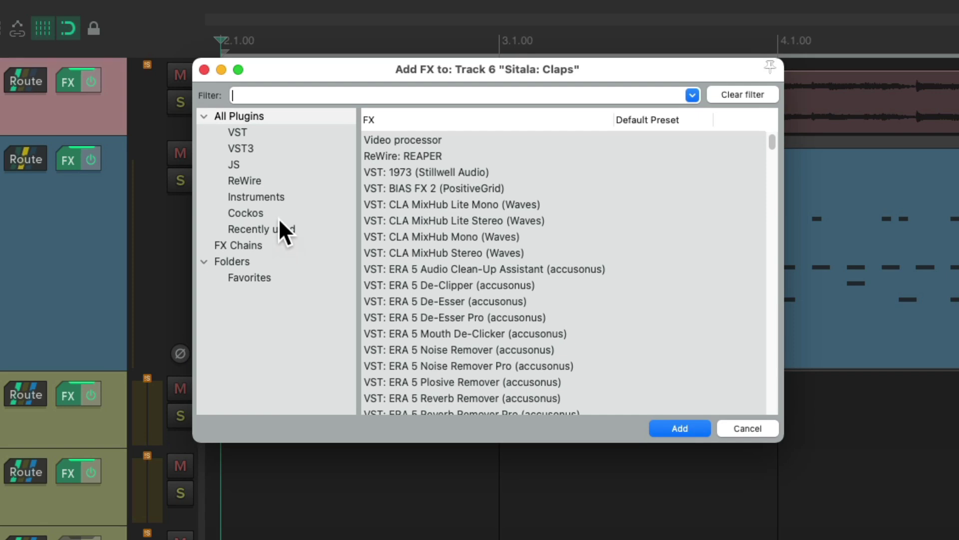
click(246, 213)
click(487, 203)
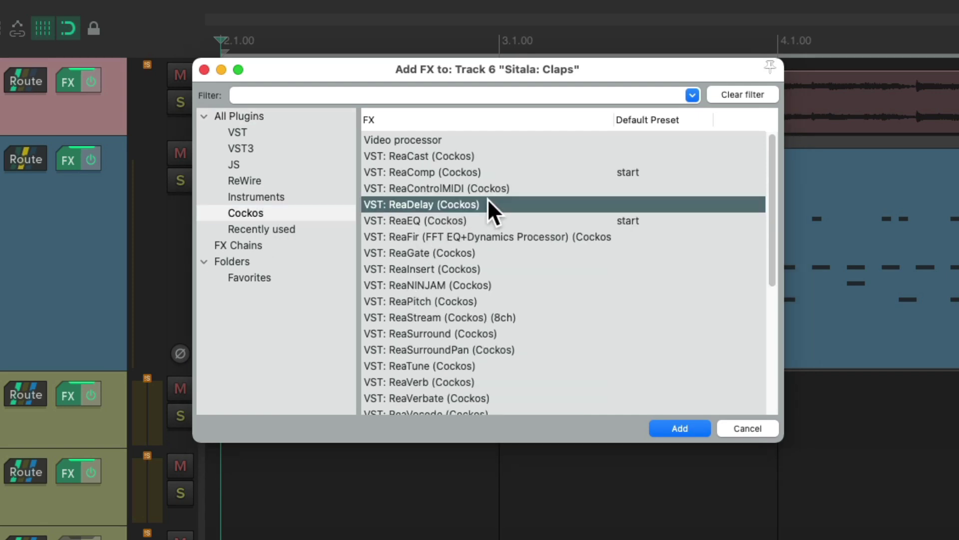
double_click(487, 204)
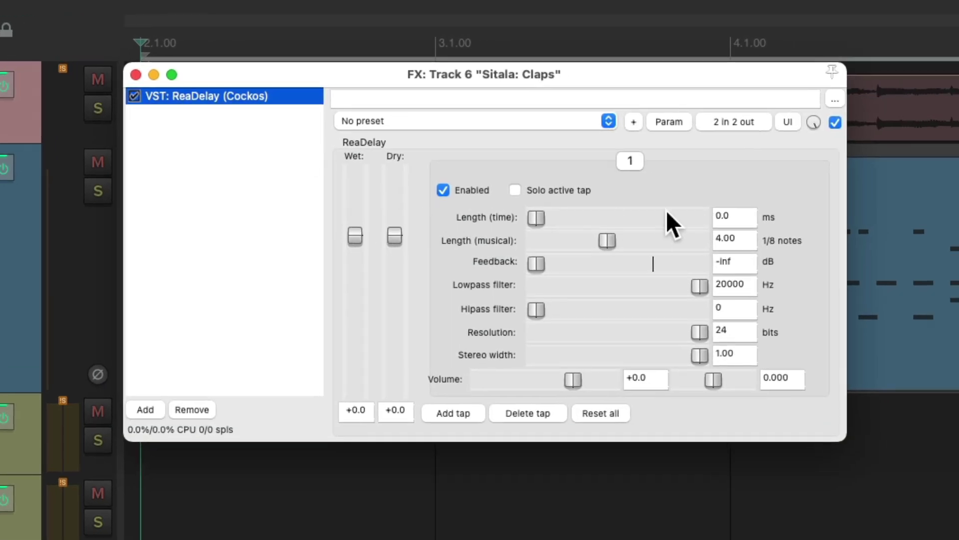
click(742, 238)
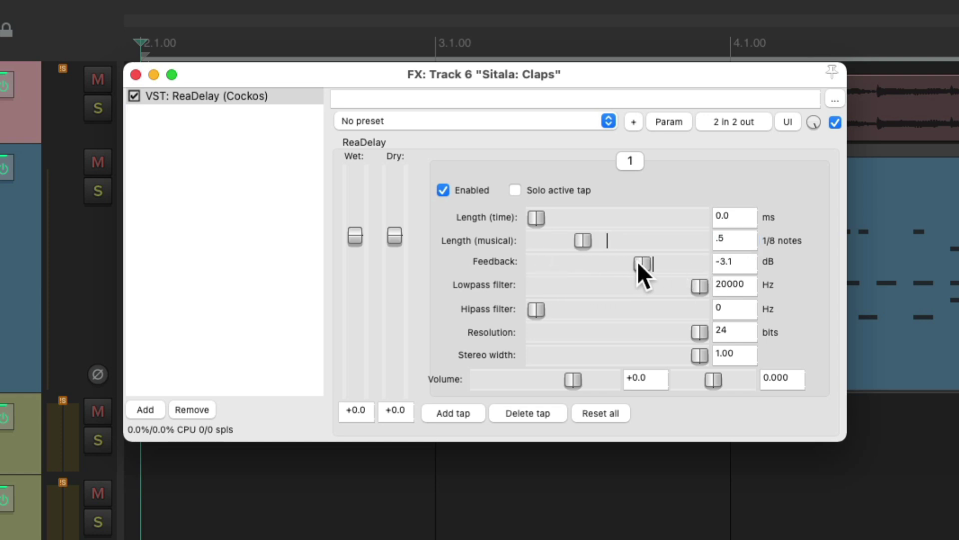
drag(355, 235, 357, 274)
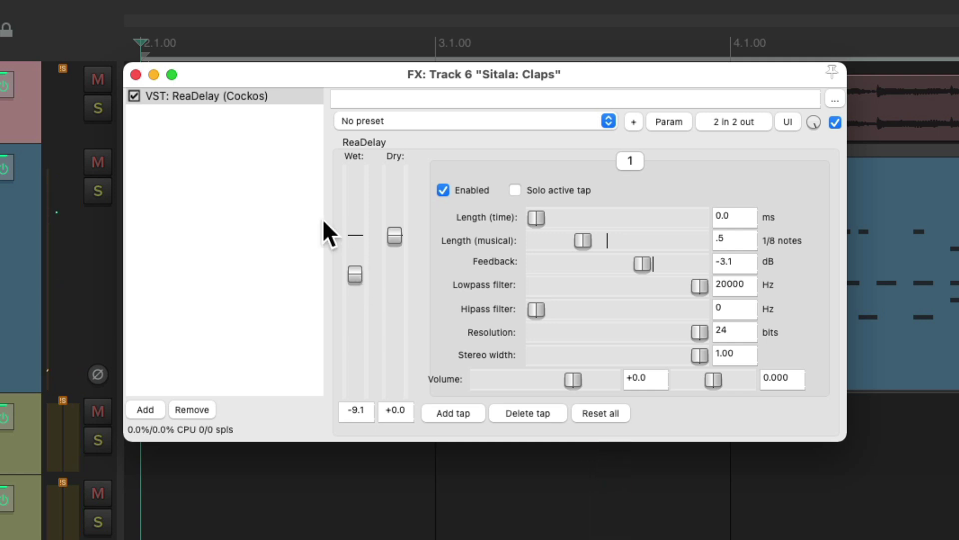
- Add the ReaVerbate (Cockos) reverb after ReaDelay on the Sitala: Claps track
double_click(244, 145)
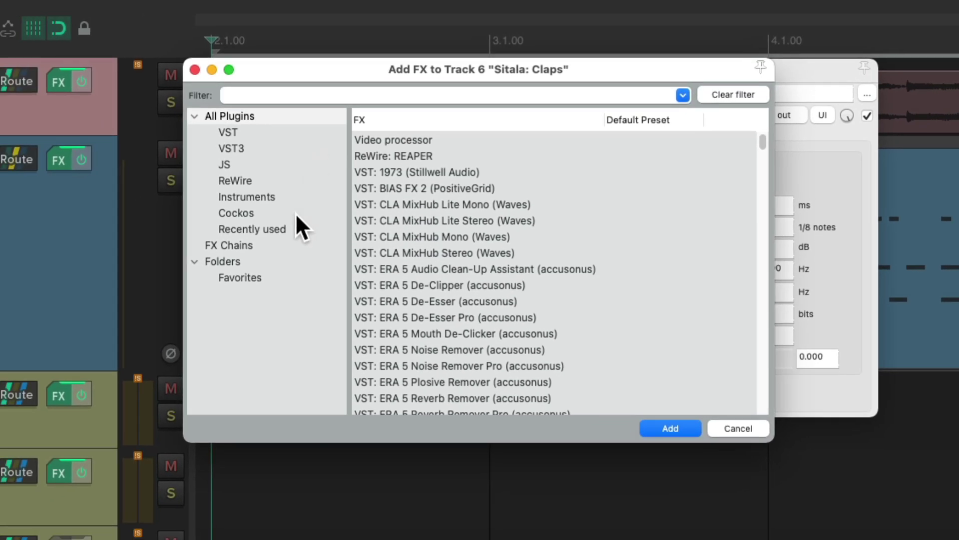
click(265, 218)
scroll(515, 320, down, 3)
scroll(539, 309, down, 2)
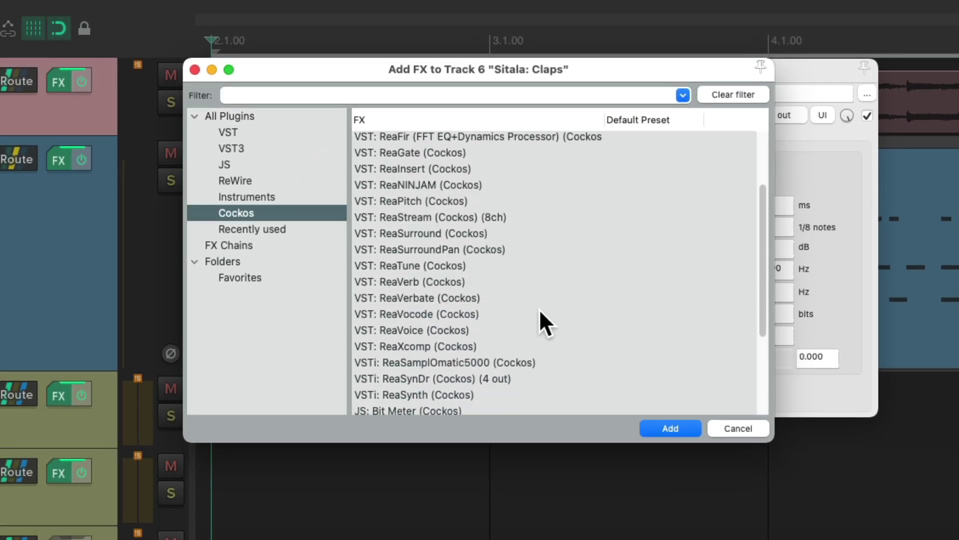
click(497, 297)
double_click(486, 296)
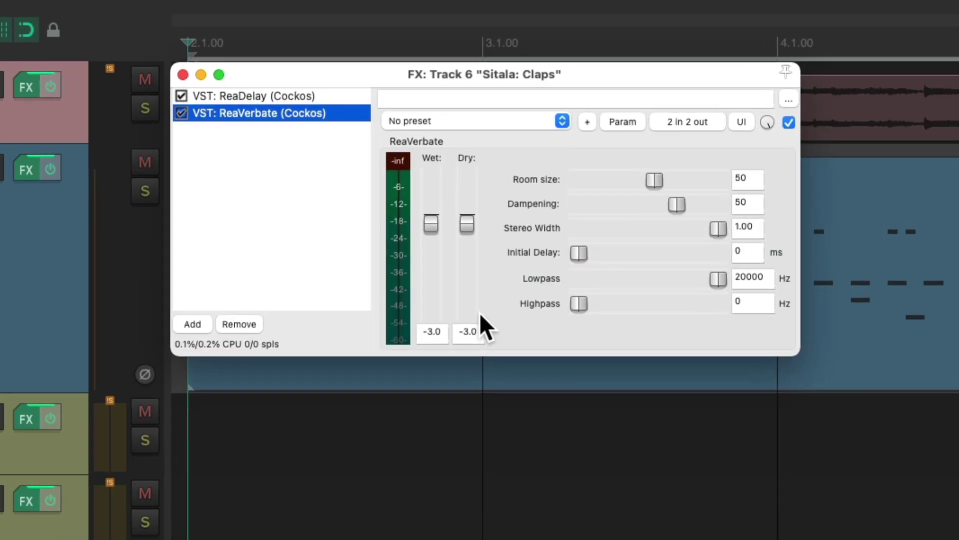
- Set the Claps reverb to dry 0 dB, room size 76 and wet -16.3 dB while listening to playback
drag(472, 219, 471, 212)
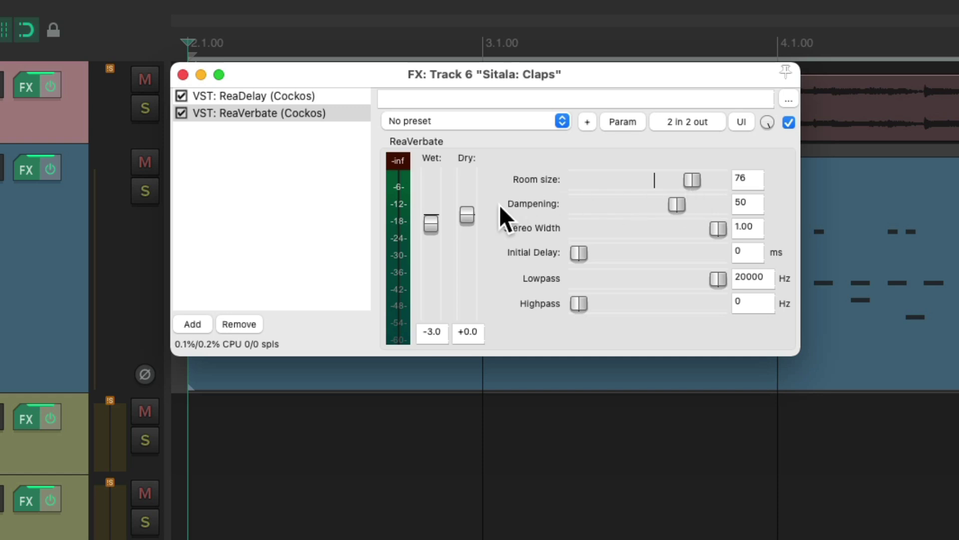
drag(432, 253, 432, 256)
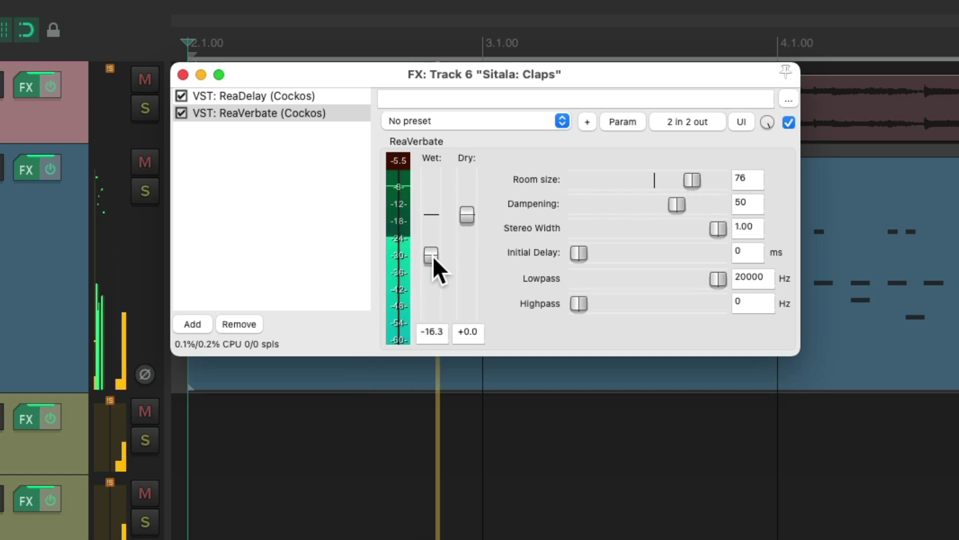
key(space)
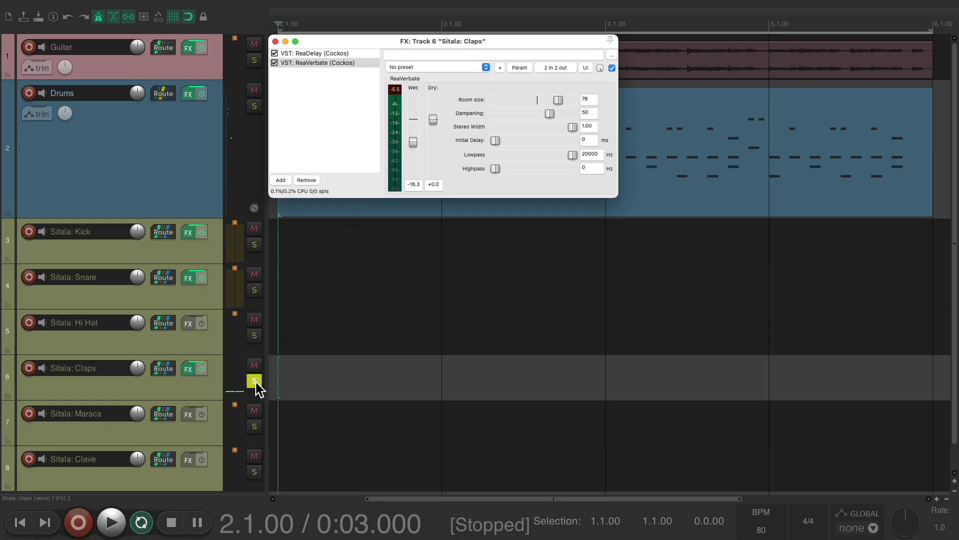
- Unsolo the Sitala: Claps track, close its effects window and play the whole project to hear the claps in the mix
click(255, 382)
key(space)
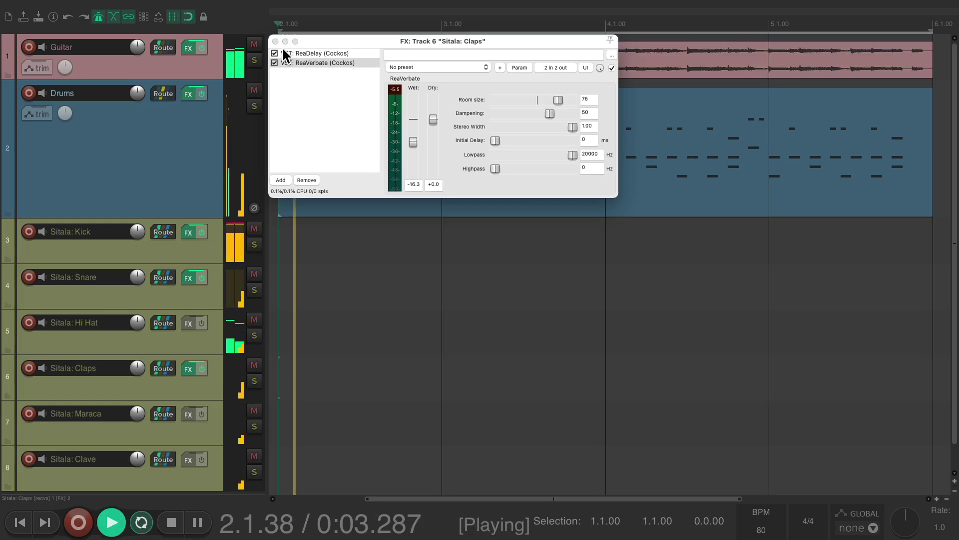
click(275, 41)
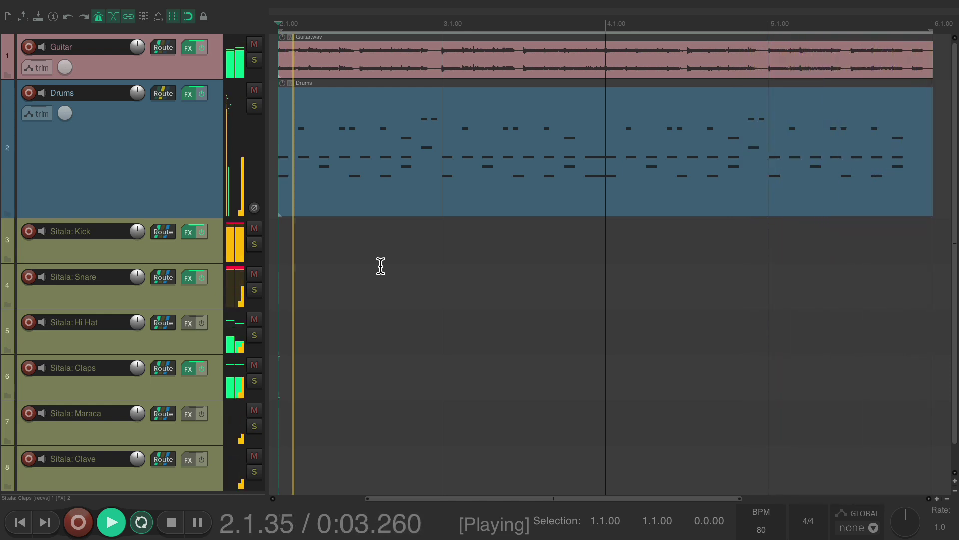
key(space)
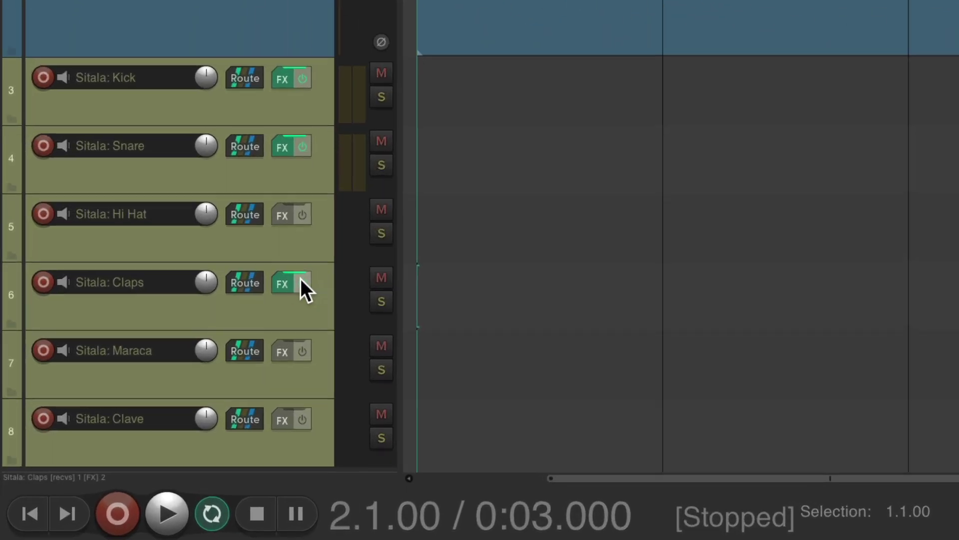
- Show the Claps track's ReaDelay settings and set the track's automation mode to Touch
click(189, 369)
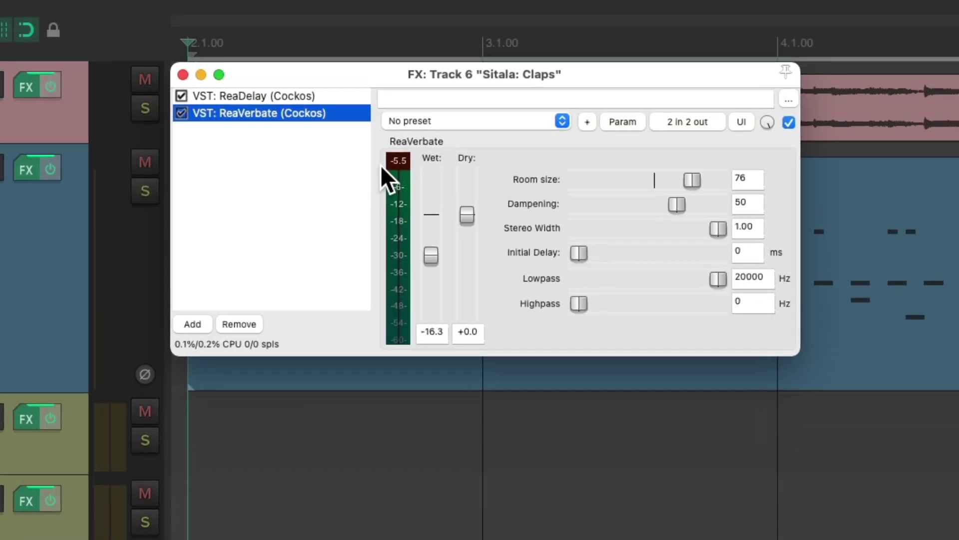
click(344, 95)
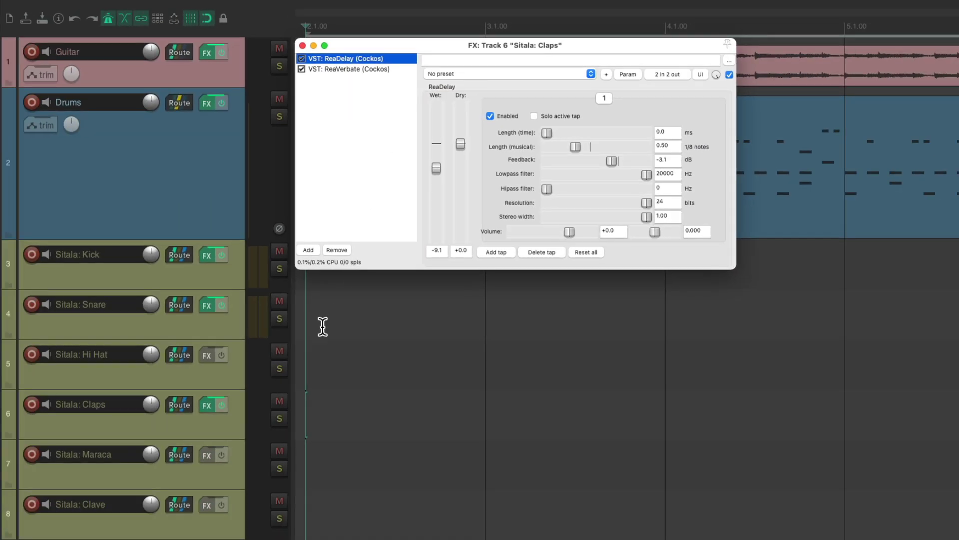
right_click(224, 421)
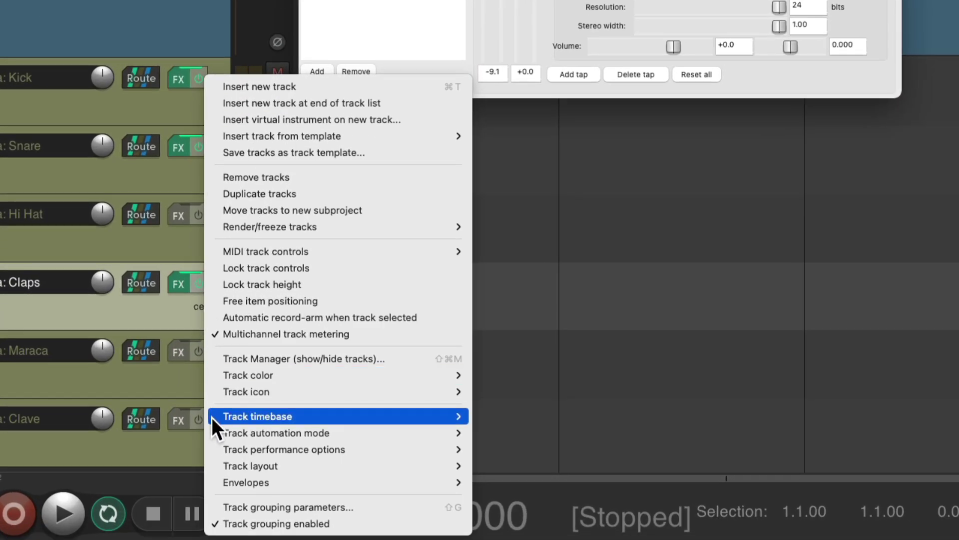
mouse_move(231, 512)
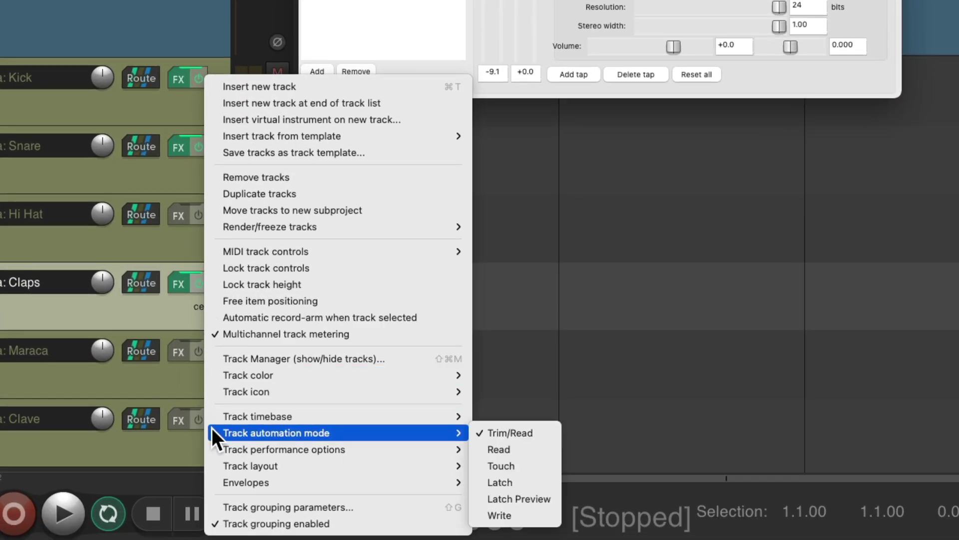
click(535, 464)
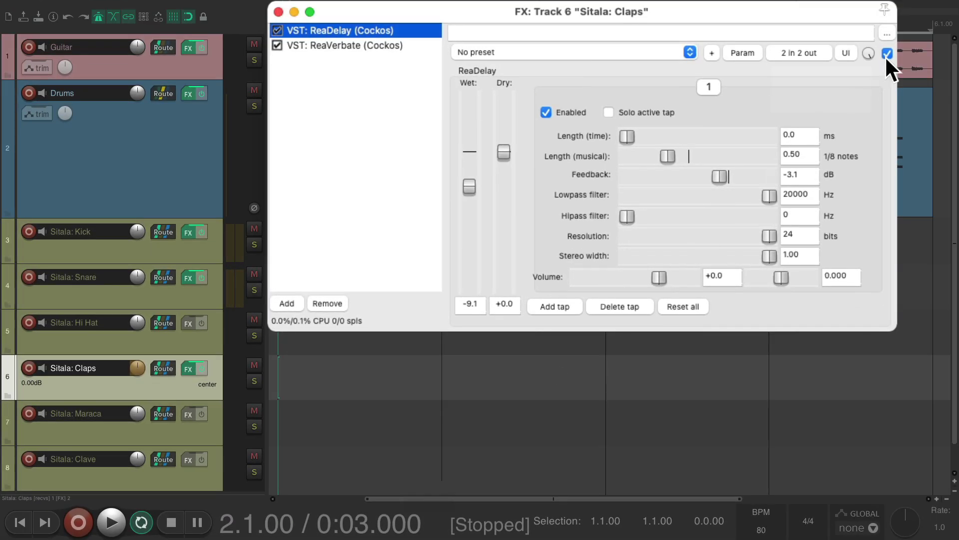
- Record bypass automation for the Claps' ReaDelay by switching the effect off and on during playback, and close its effects window
key(space)
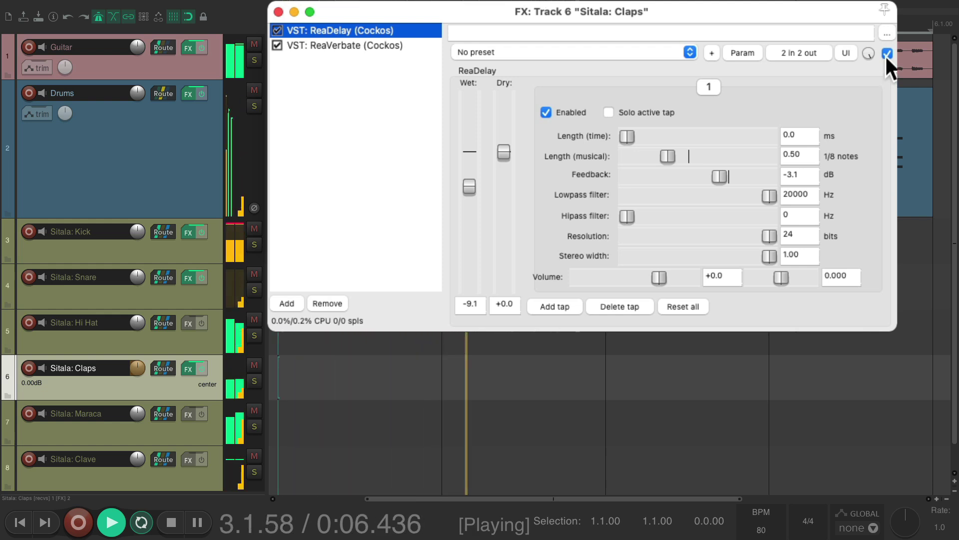
click(886, 54)
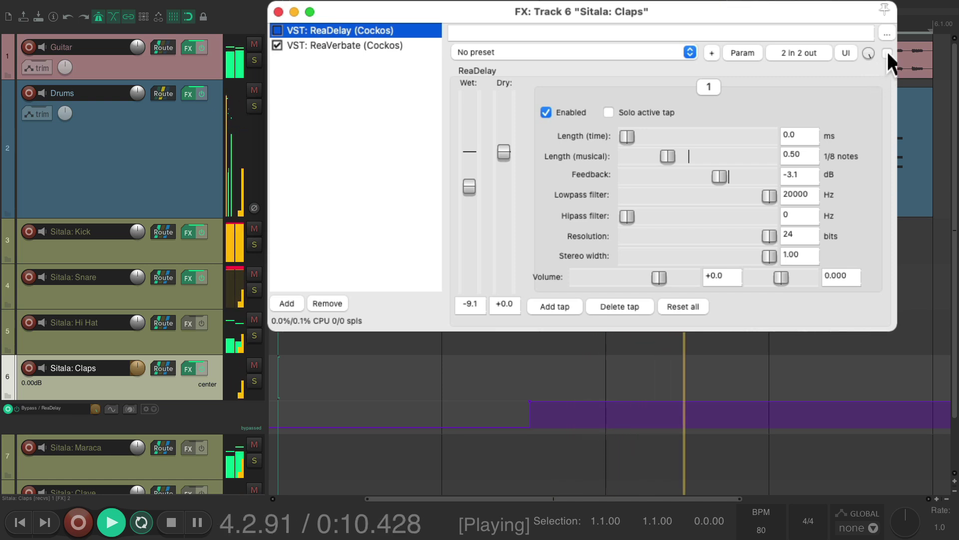
click(887, 52)
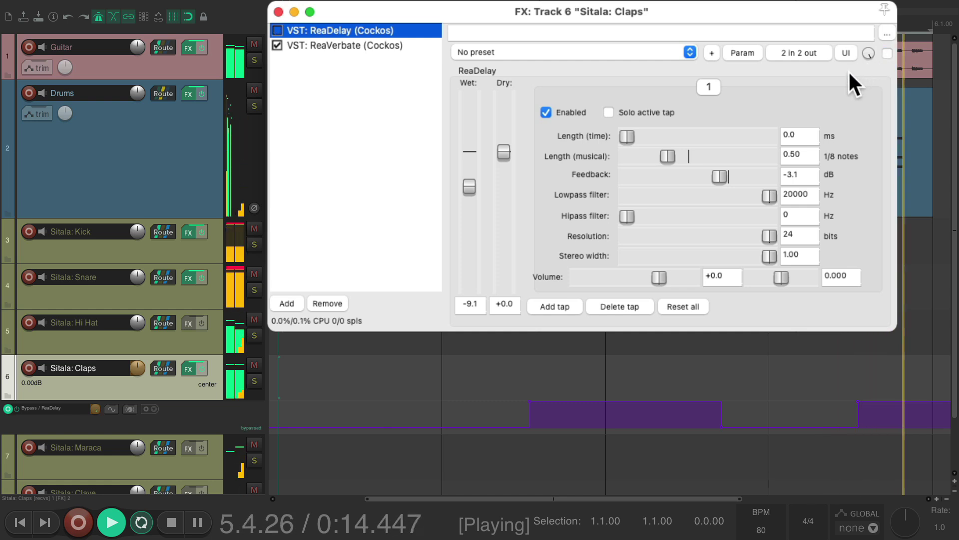
key(space)
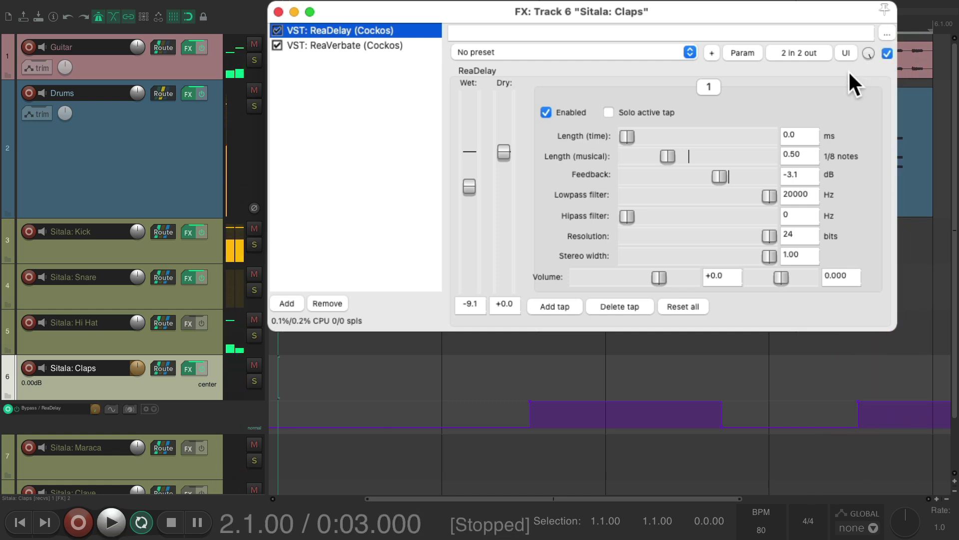
click(278, 11)
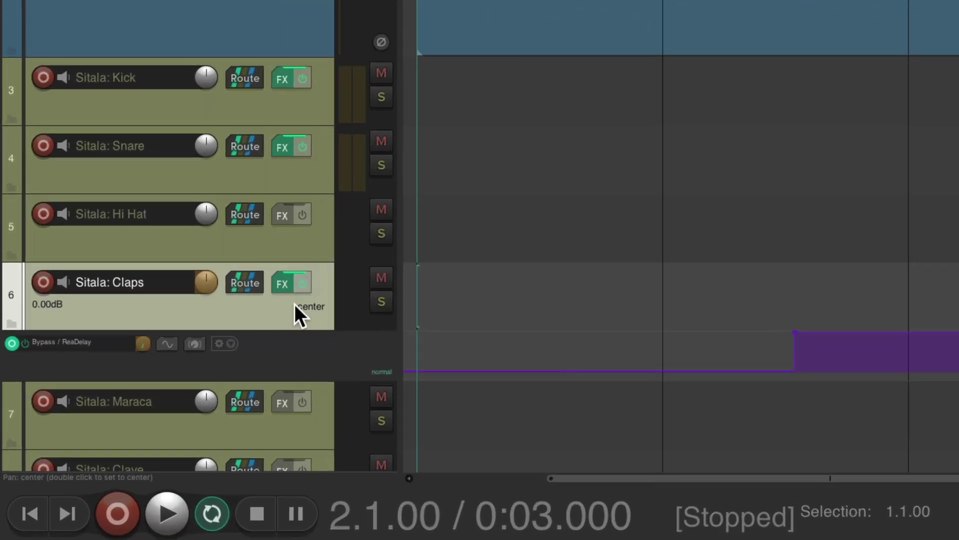
- Return the Sitala: Claps track's automation mode to Trim/Read
right_click(194, 390)
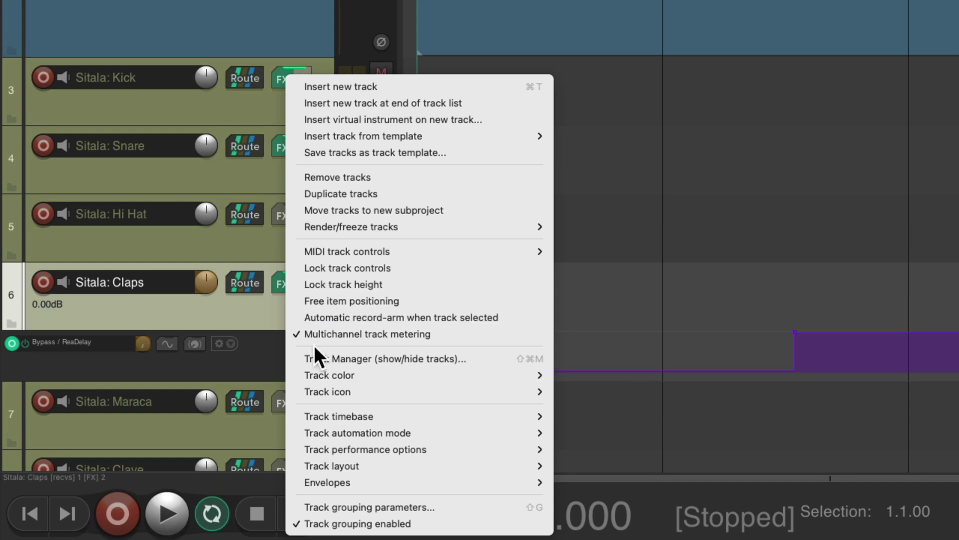
mouse_move(537, 434)
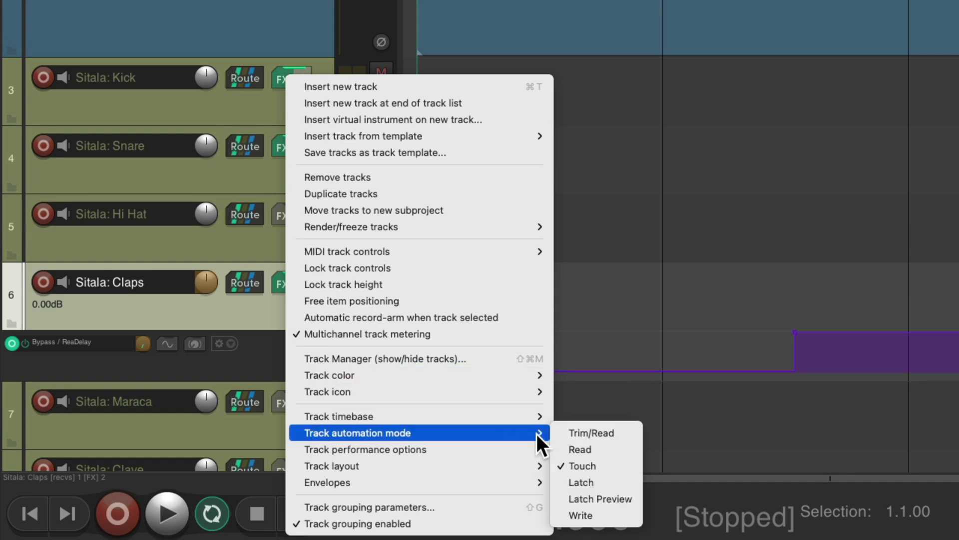
click(620, 433)
- Move the ReaDelay bypass envelope to the Claps track's media lane and play the project with the automation
click(232, 345)
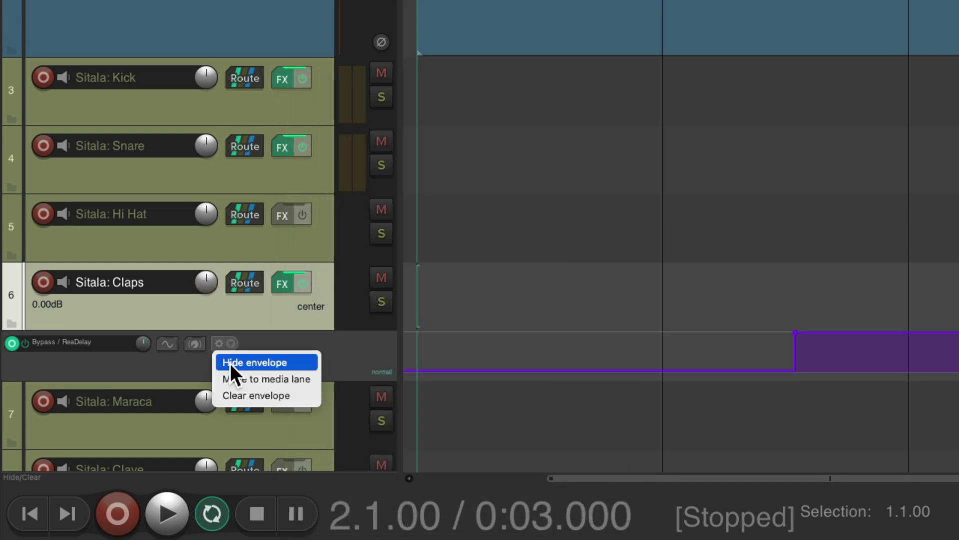
click(230, 376)
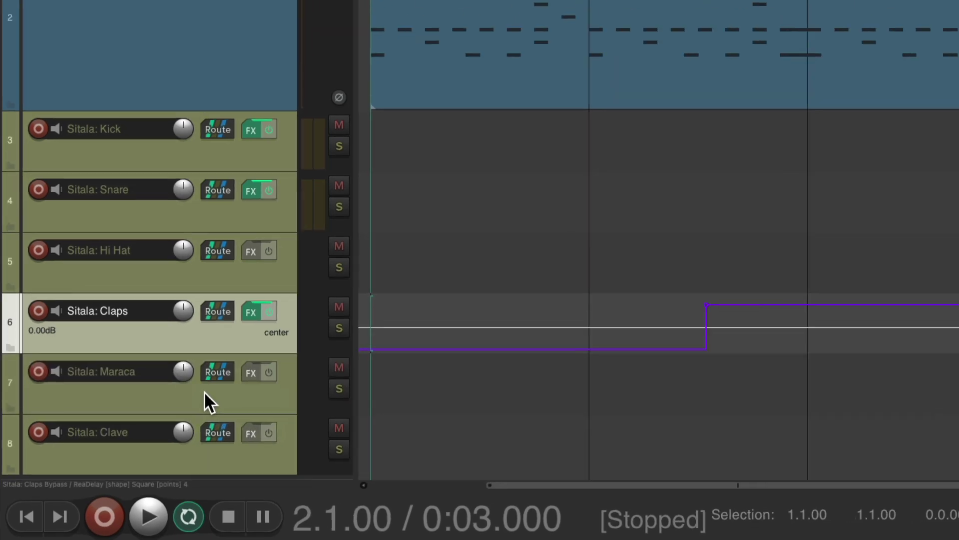
key(space)
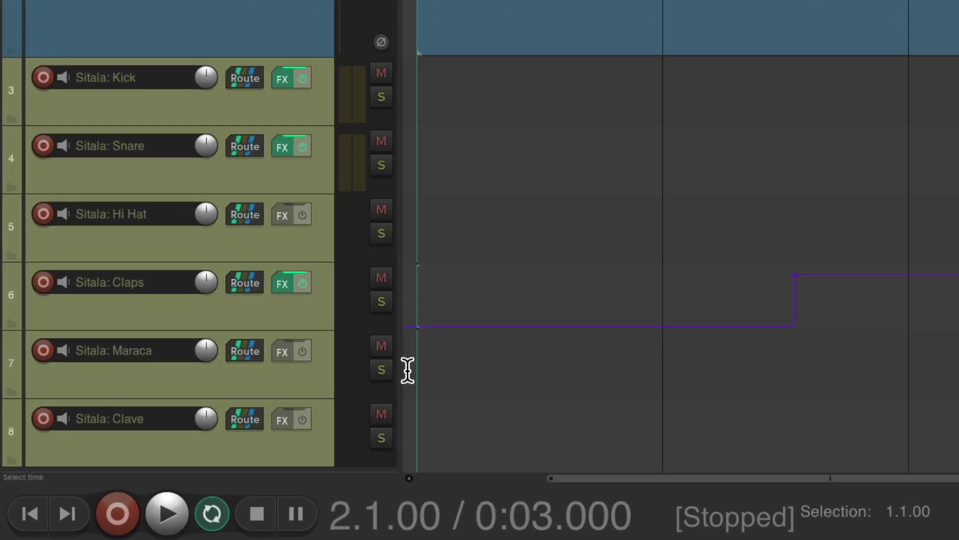
- Solo the Sitala: Maraca track and add ReaVerbate (Cockos) with dry at 0 dB and wet at -11.8 dB
click(255, 427)
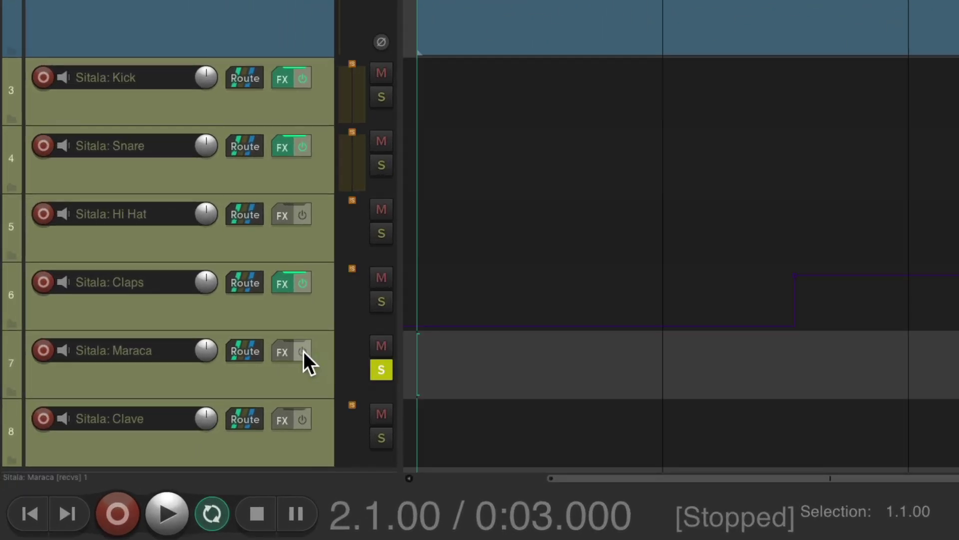
click(283, 352)
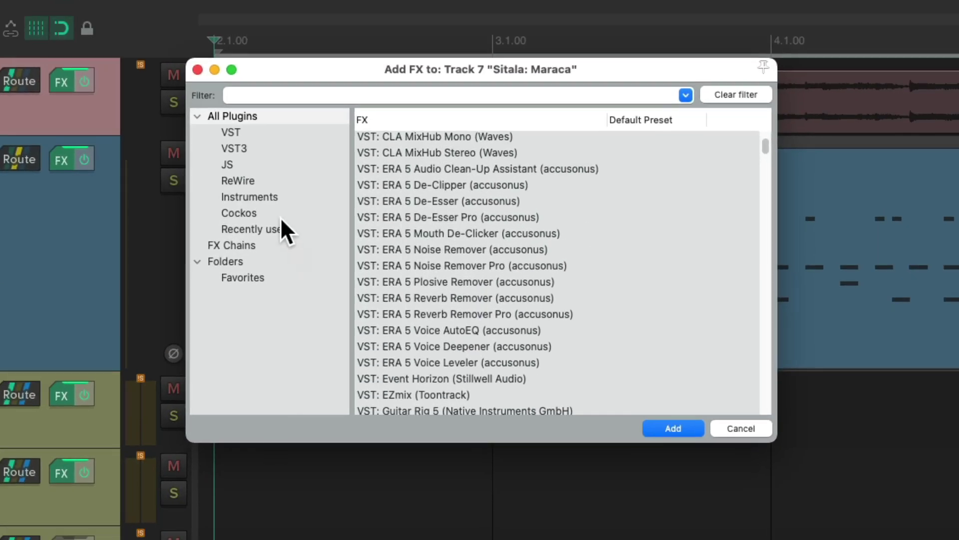
click(280, 214)
click(496, 298)
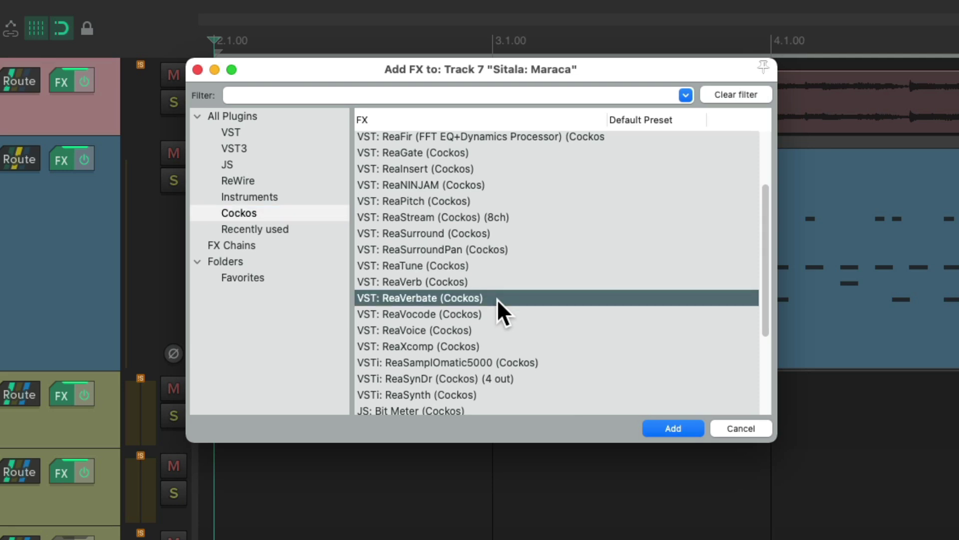
double_click(497, 299)
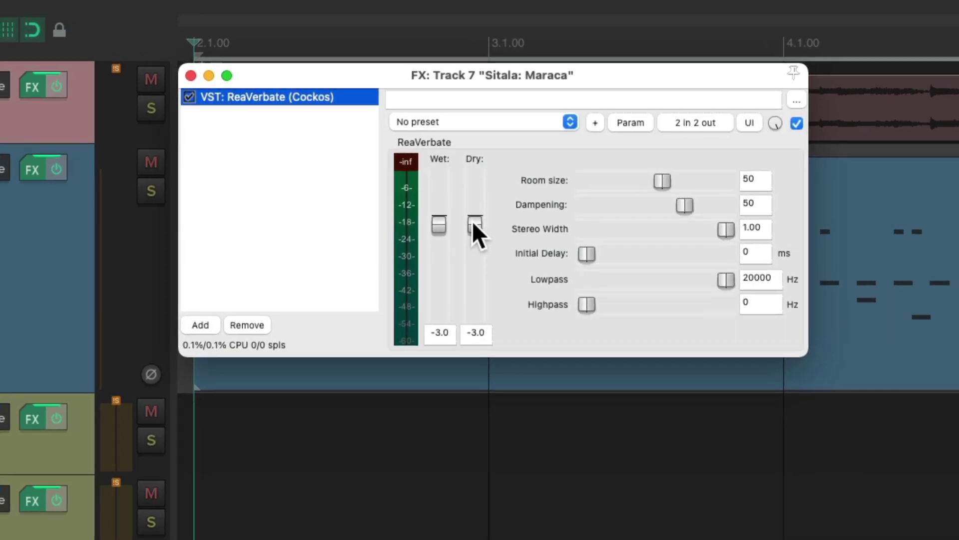
double_click(472, 220)
drag(441, 222, 438, 245)
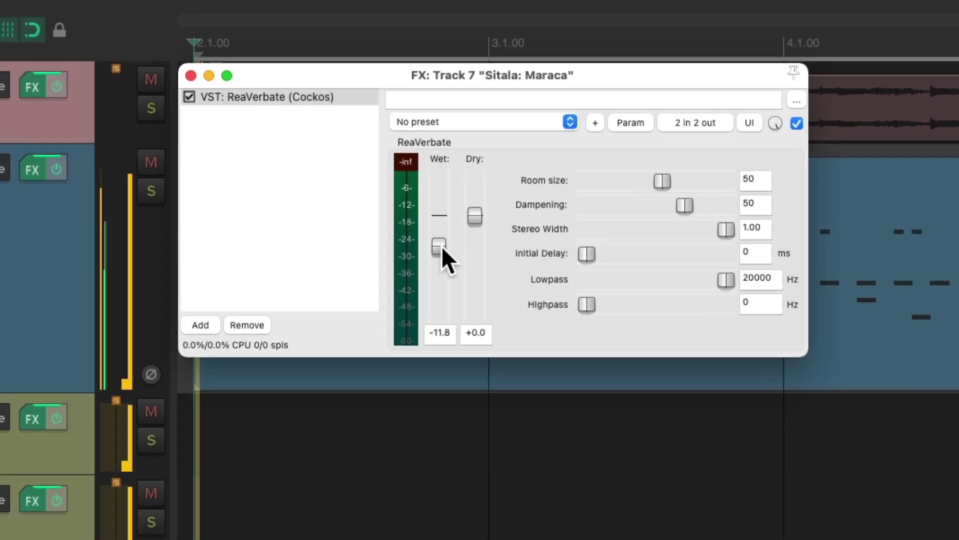
- Compare the soloed Maraca track with ReaVerbate off and on during playback, leave the reverb enabled, and close its effects window
key(space)
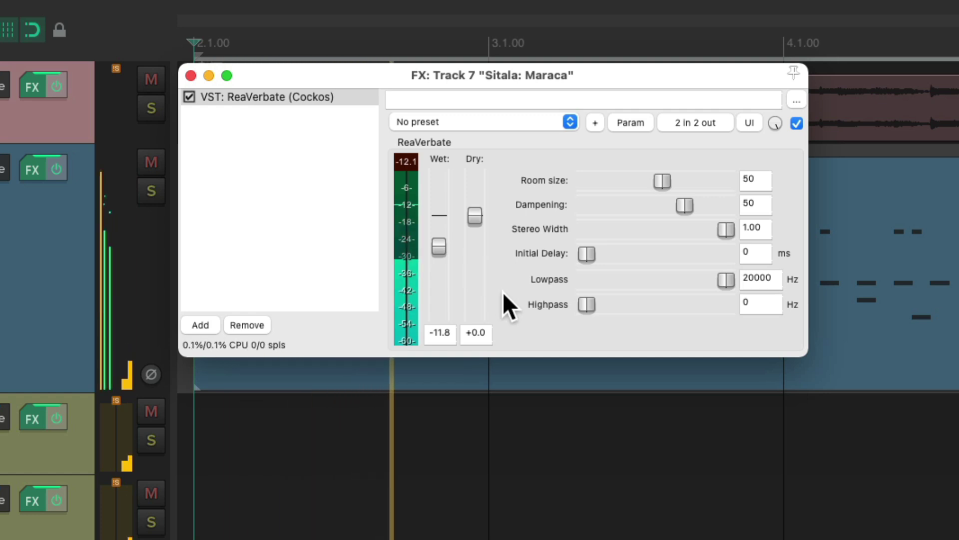
click(189, 97)
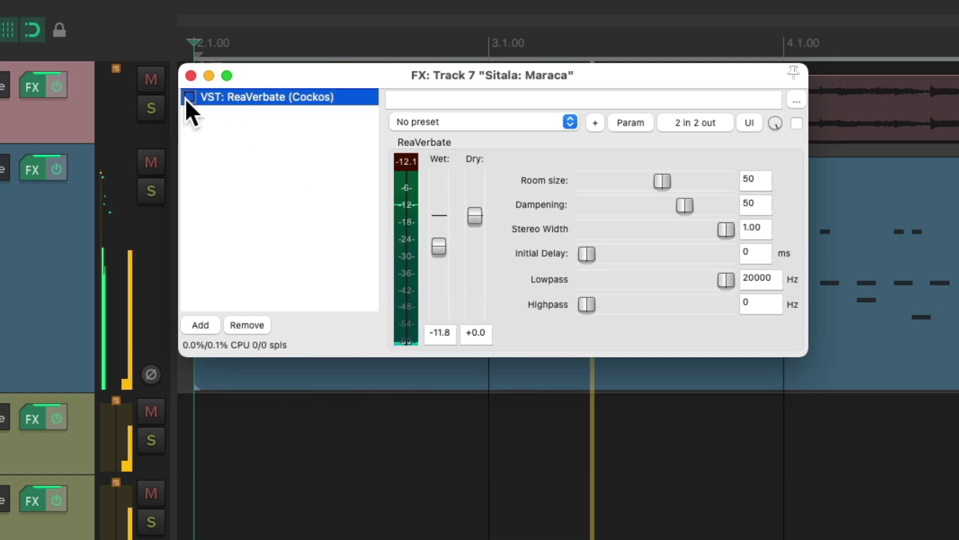
click(186, 97)
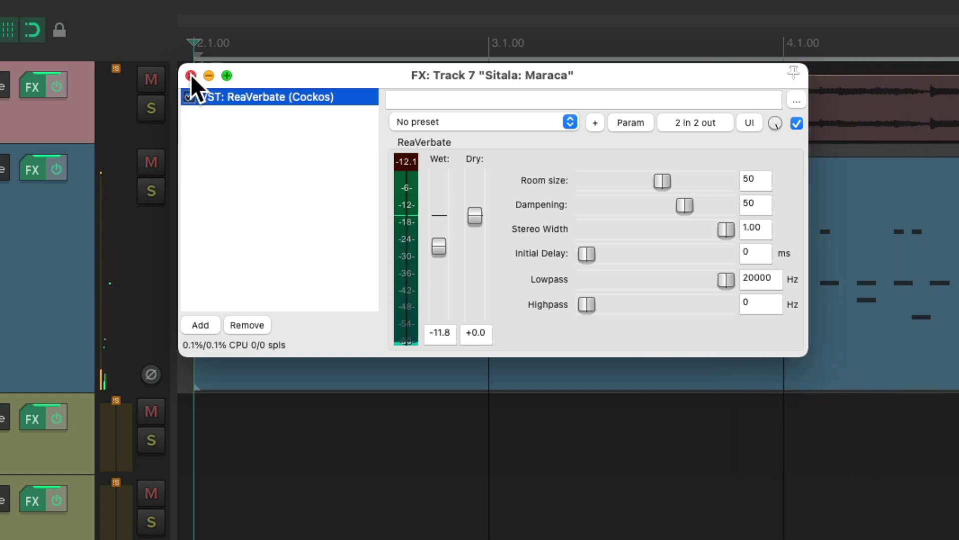
click(191, 75)
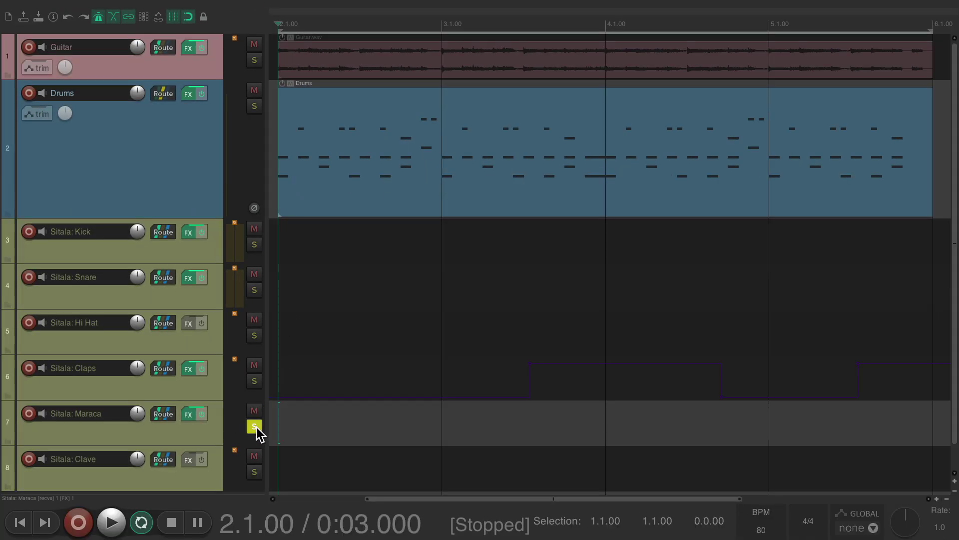
- Unsolo the Sitala: Maraca track and listen to the full mix
click(255, 426)
key(space)
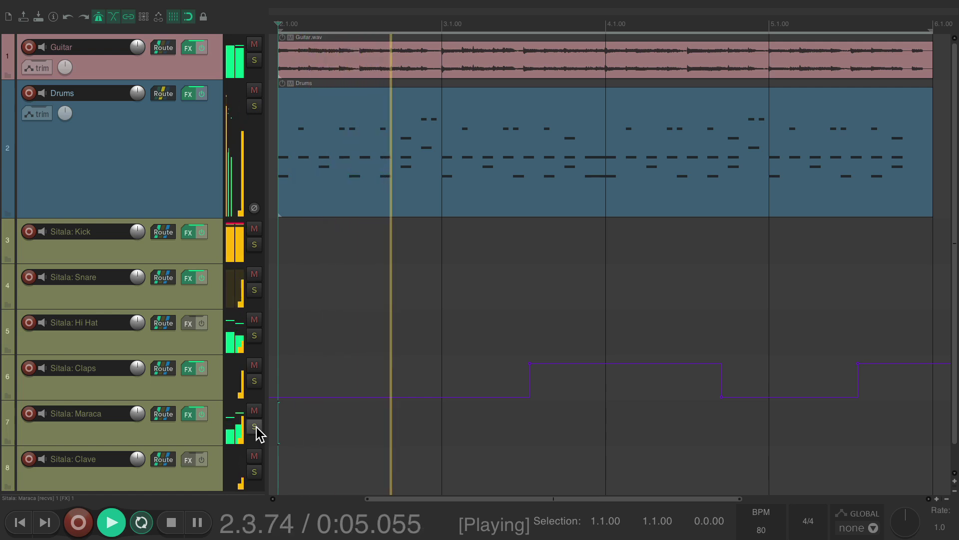
key(space)
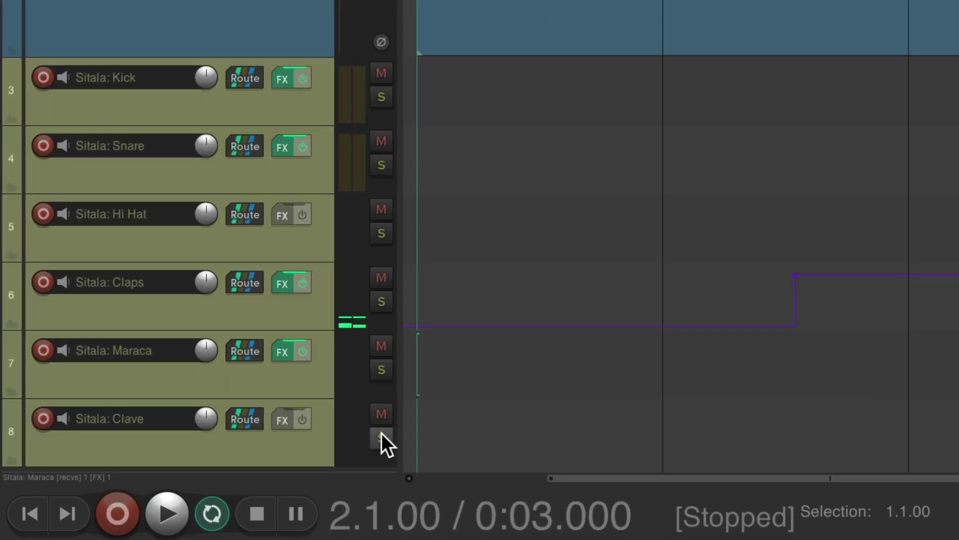
- Audition the Sitala: Clave track on its own in solo without effects
click(381, 438)
key(space)
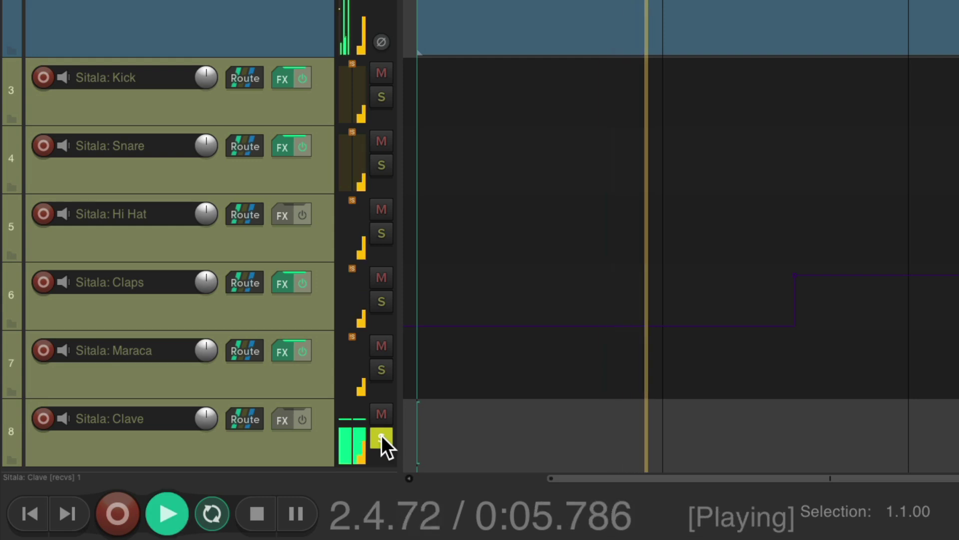
key(space)
click(381, 434)
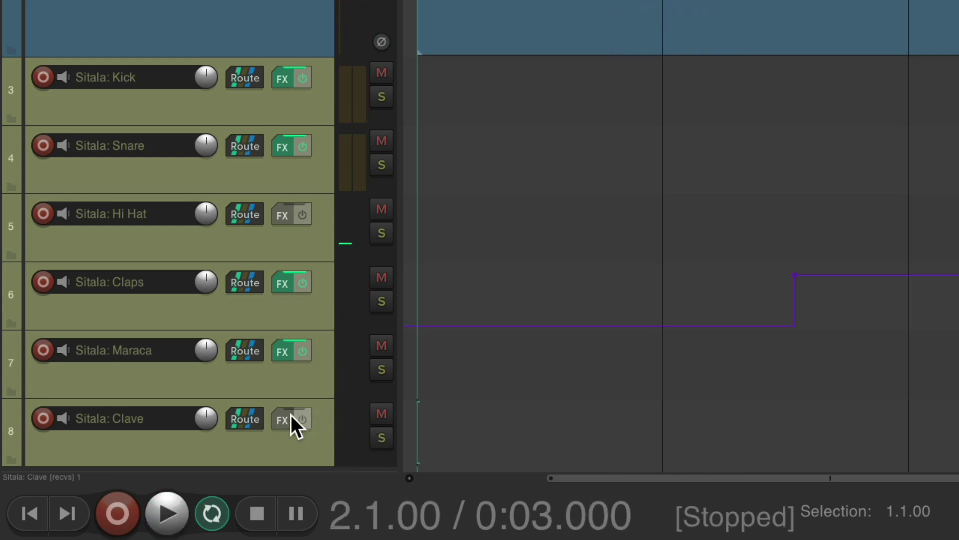
- Add ReaVerbate (Cockos) to Sitala: Clave with room size 95, dampening 7, wet -6.5 dB and dry 0 dB, leaving the track unsoloed
click(285, 420)
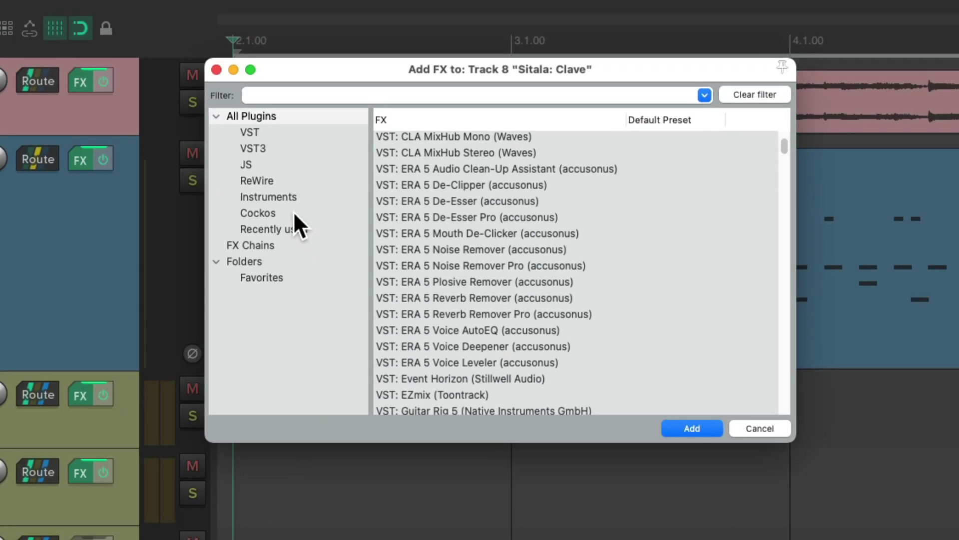
click(265, 214)
double_click(529, 296)
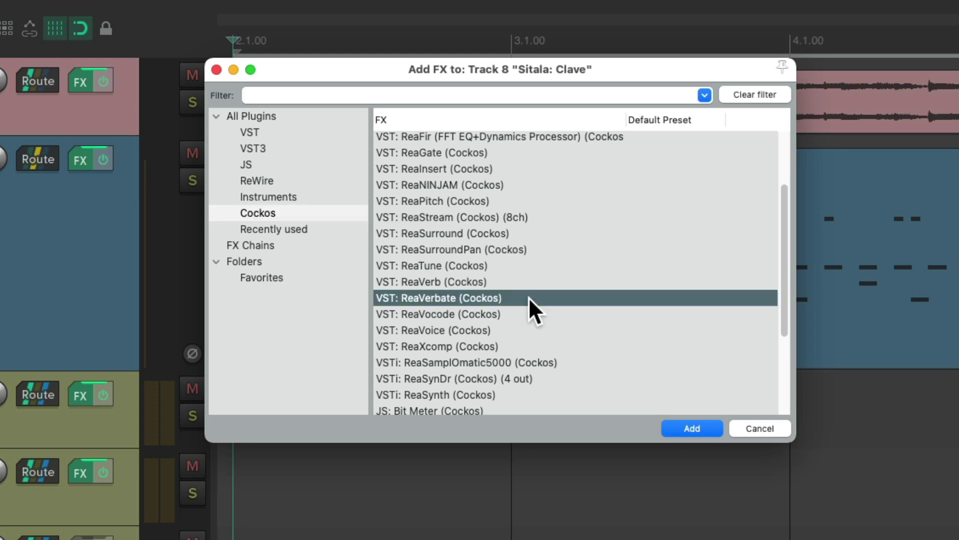
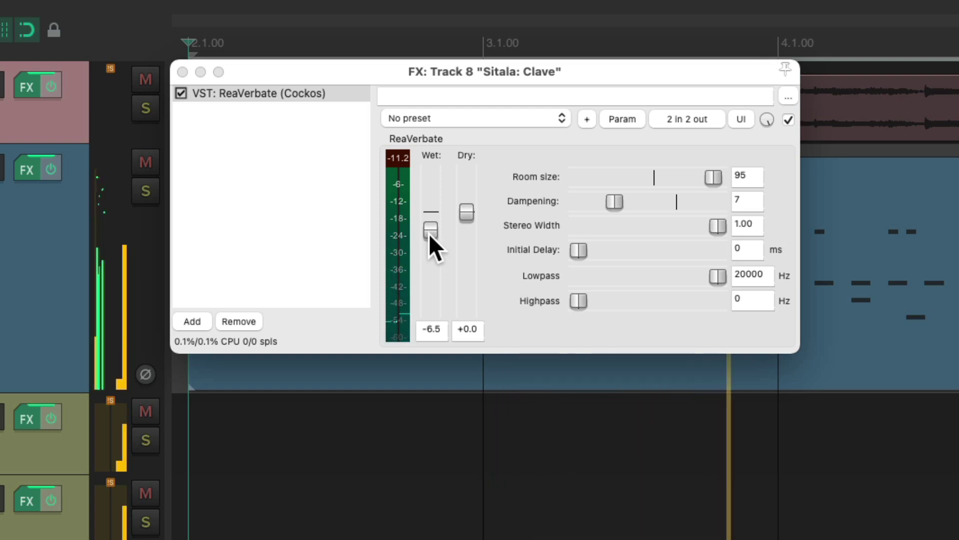
key(space)
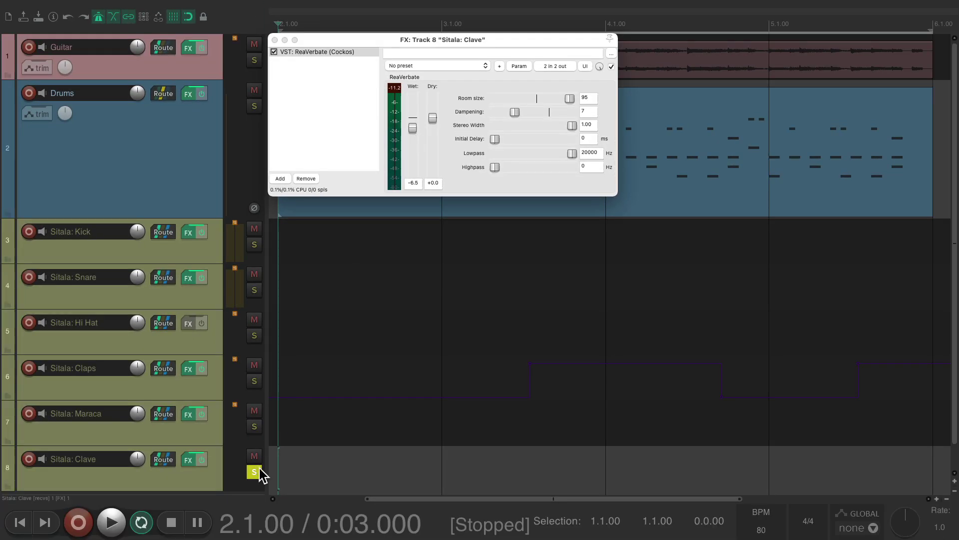
click(255, 472)
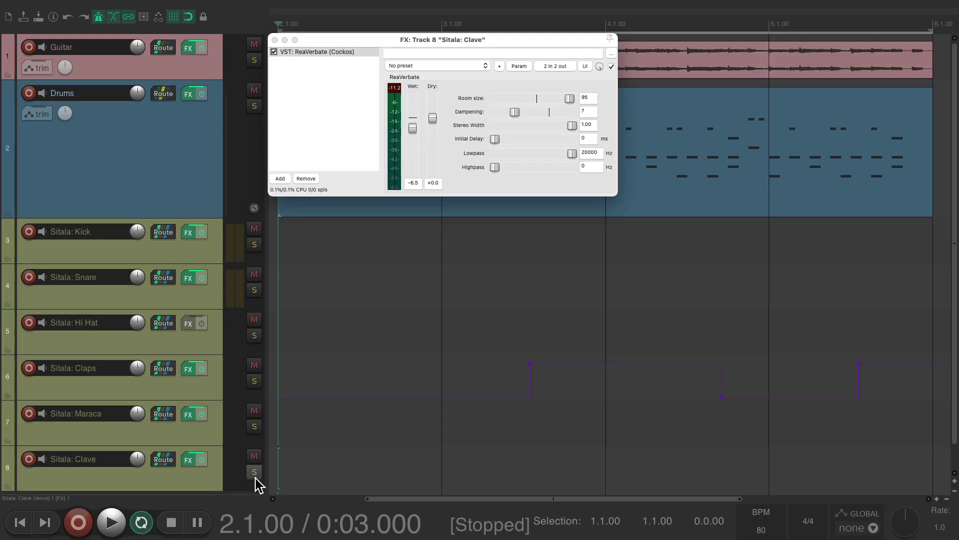
click(275, 40)
- Play the full mix and compare the processed drums with the Guitar track muted and unmuted
key(space)
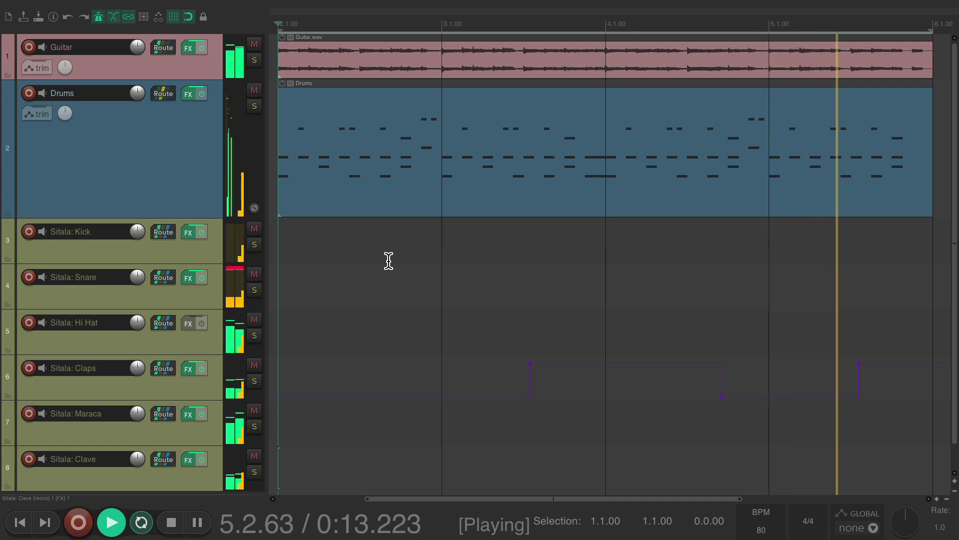
click(254, 44)
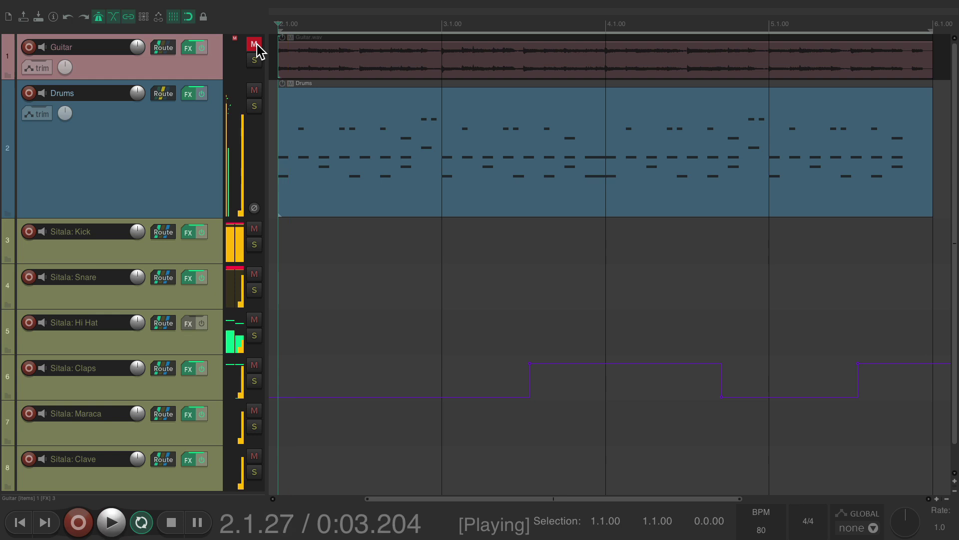
click(255, 45)
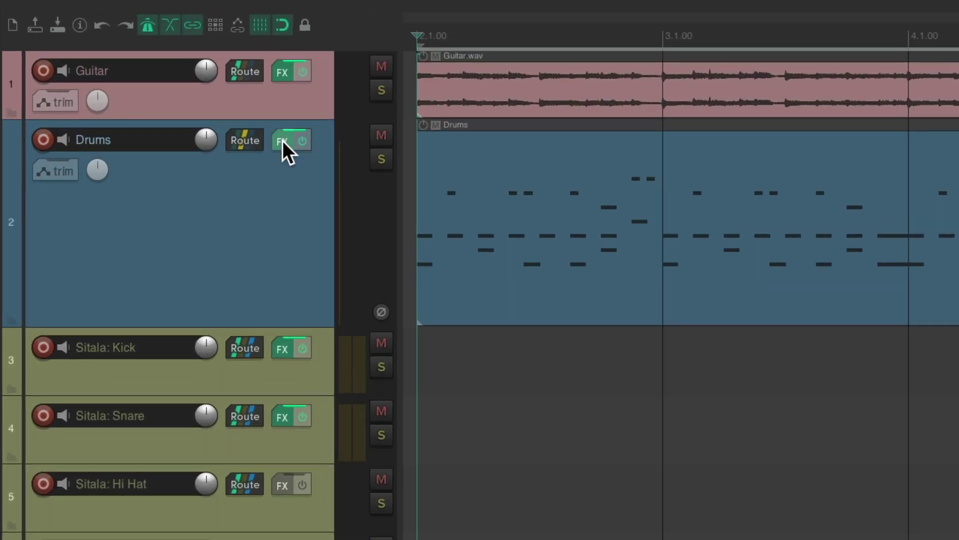
- Open Sitala on the Drums track and switch its audio output to Stereo Output
click(188, 94)
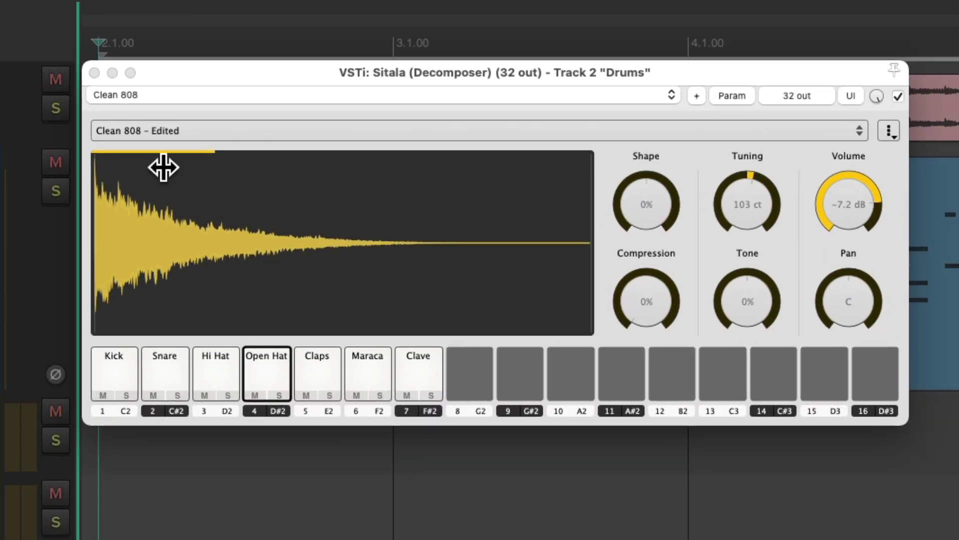
click(888, 131)
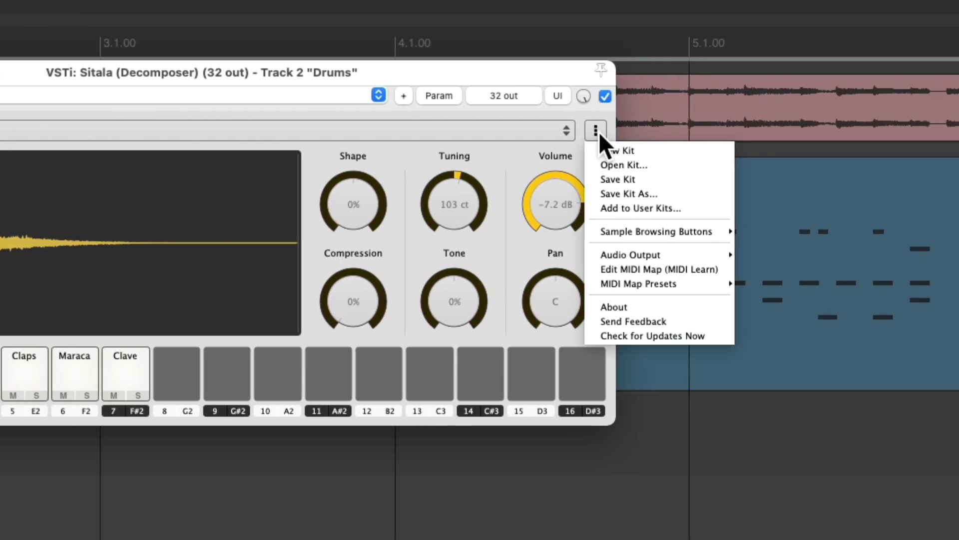
mouse_move(600, 251)
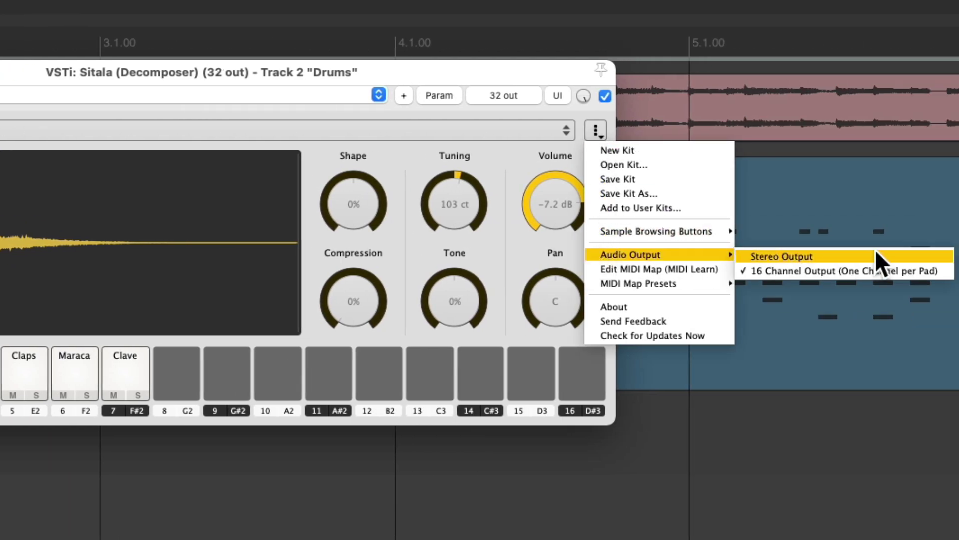
click(835, 256)
- Listen to the stereo-output version of the drums with the Guitar track playing, muted and unmuted again
key(space)
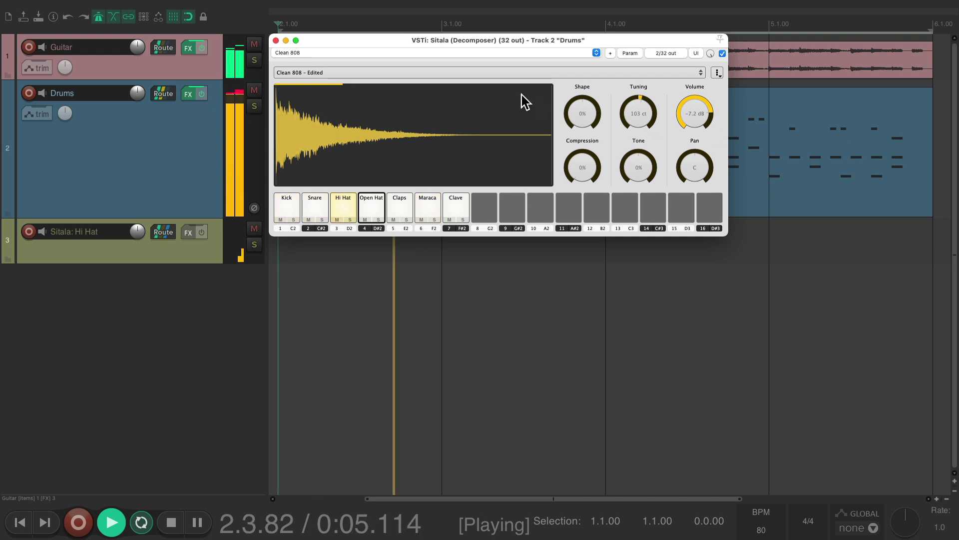
click(255, 45)
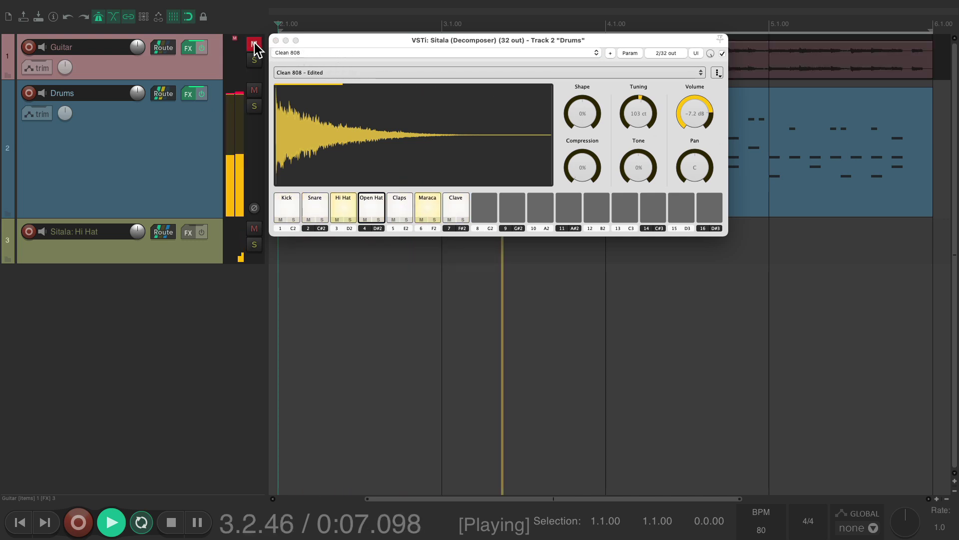
click(254, 44)
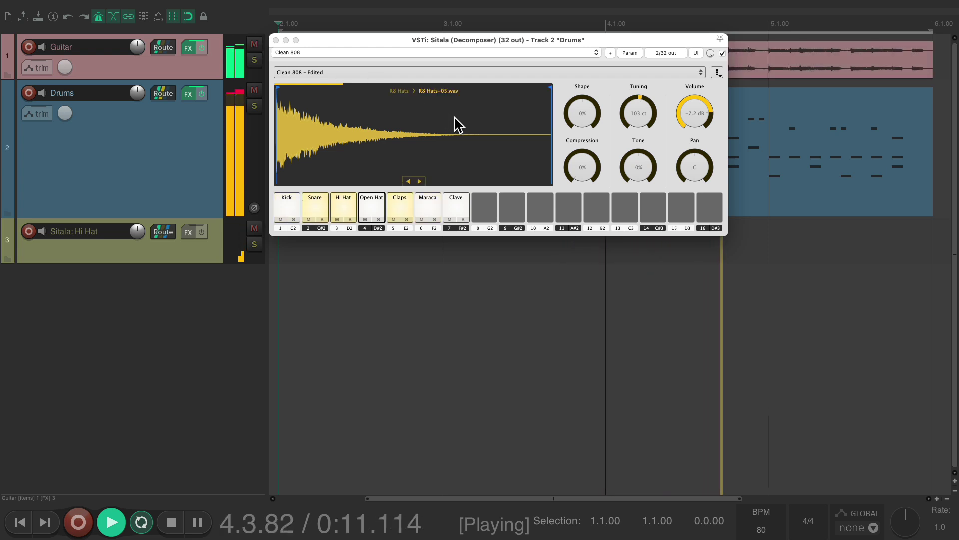
key(space)
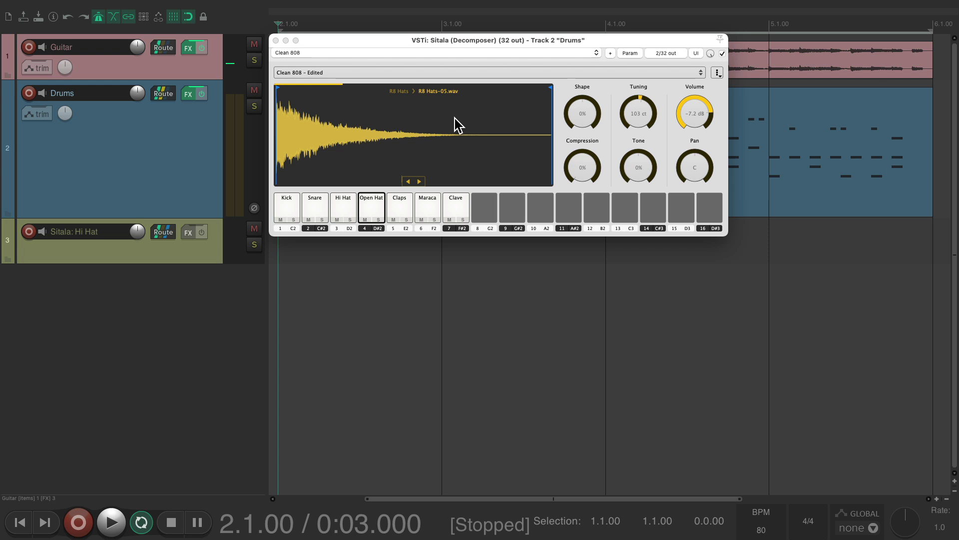
- Listen to the multi-output version with the separate Sitala drum tracks, muting and unmuting the Guitar track for comparison
key(space)
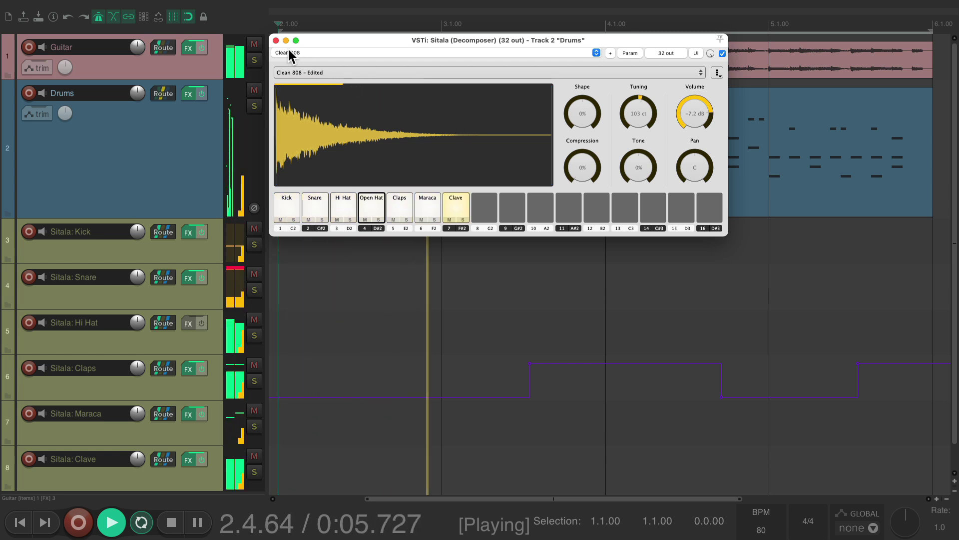
click(255, 44)
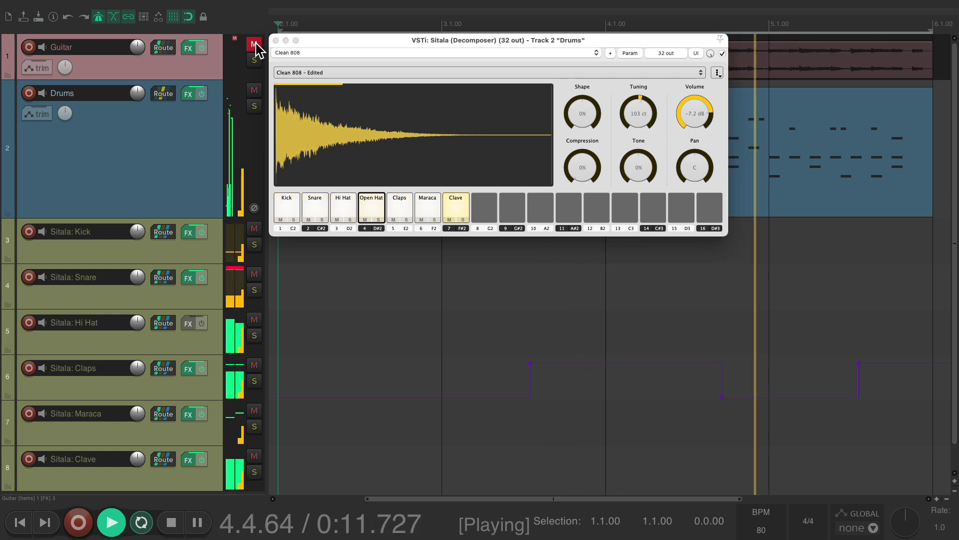
click(256, 43)
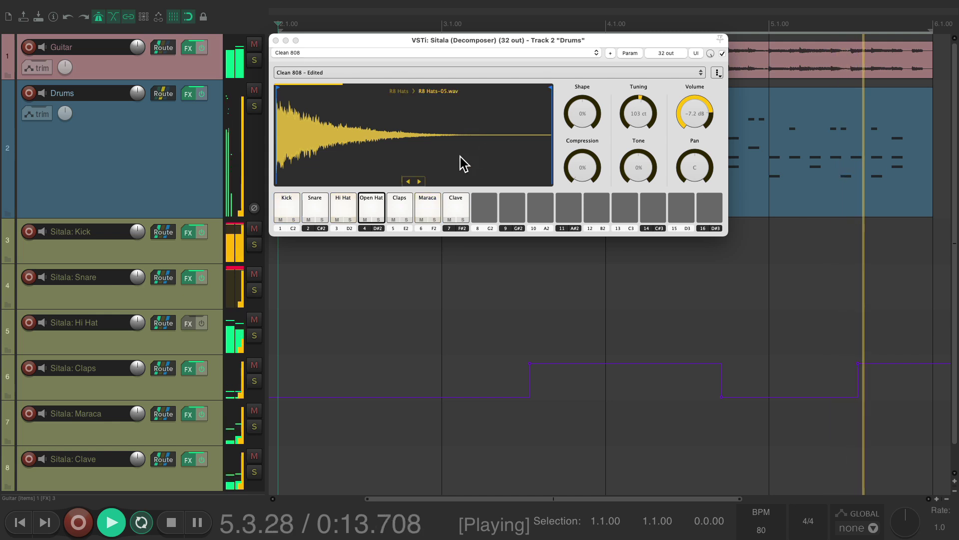
key(space)
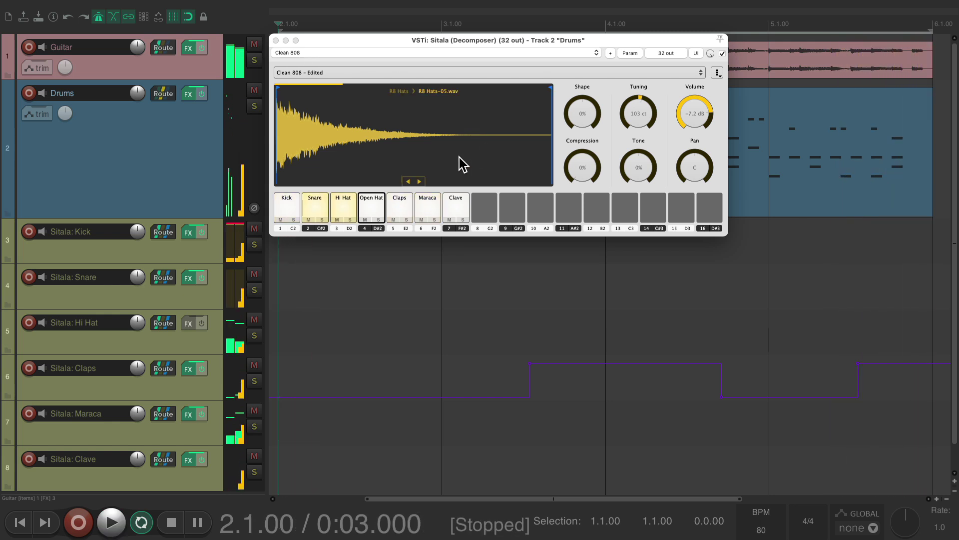